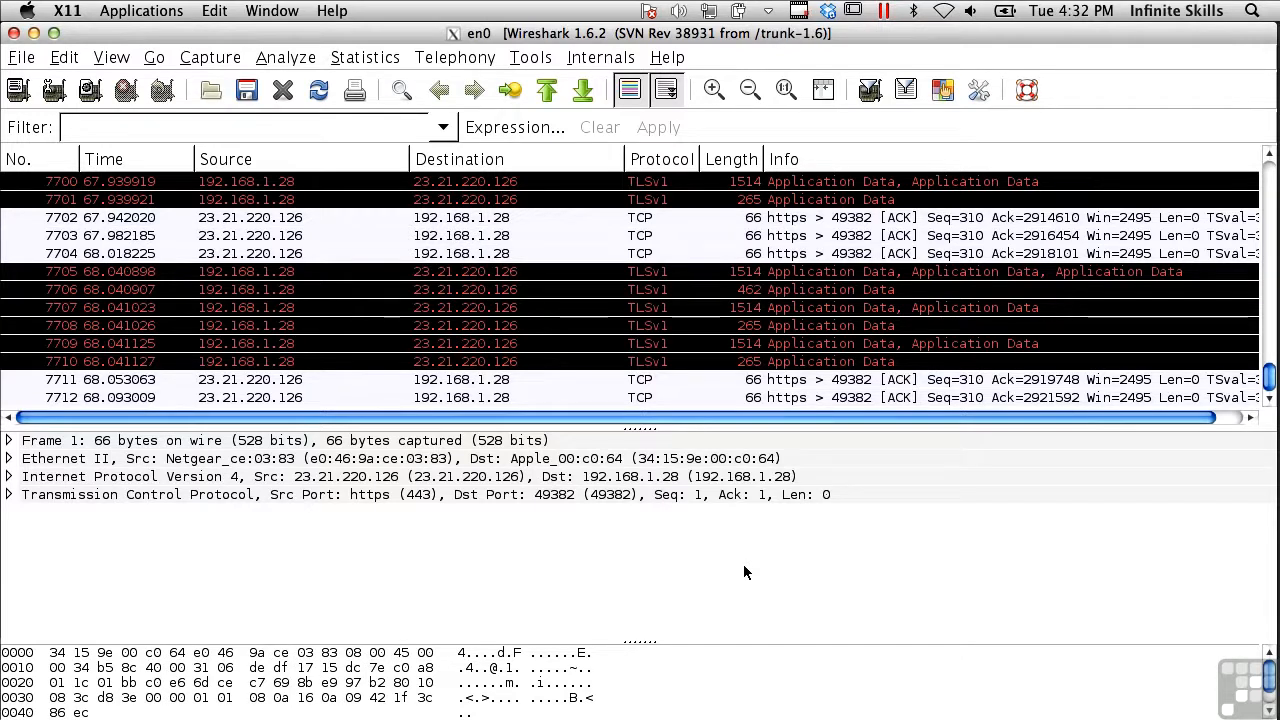
Open the VoIP Calls telephony window, review the detected calls, and close it
left_click(546, 63)
mouse_move(489, 62)
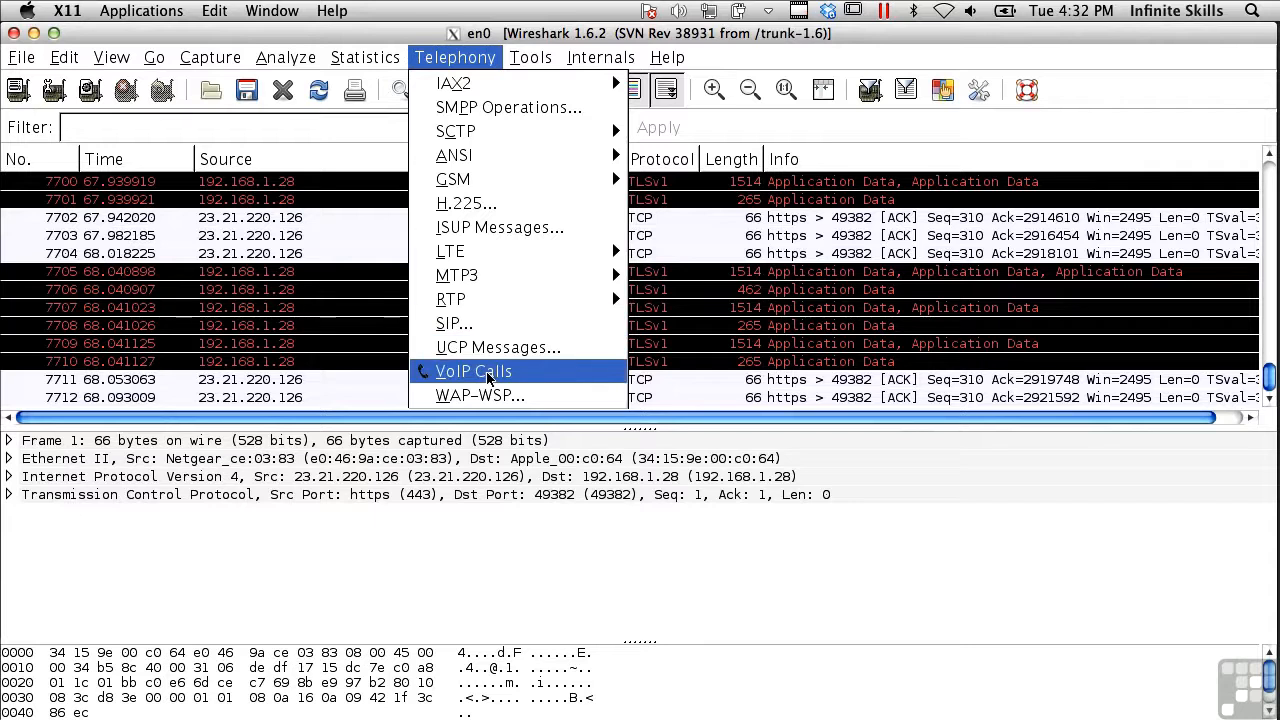
left_click(488, 376)
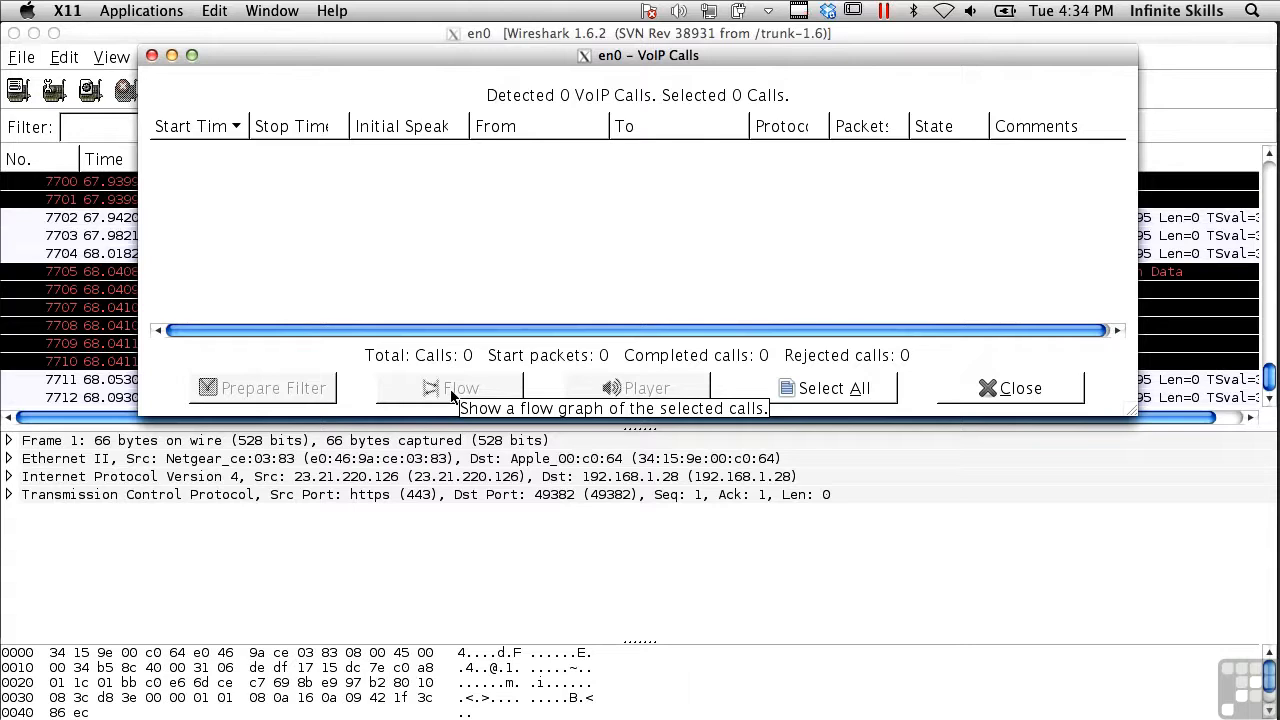
left_click(1022, 388)
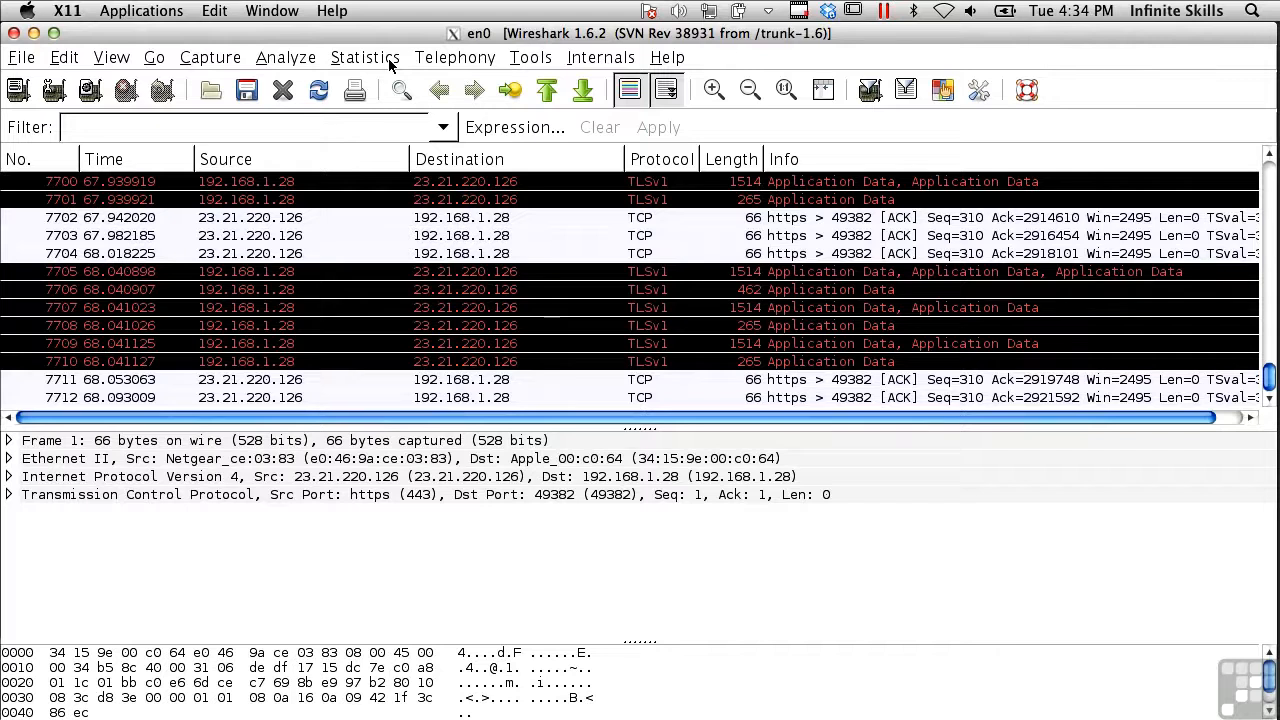
Open Endpoints statistics and browse the Ethernet and IPv4 endpoint lists
left_click(390, 62)
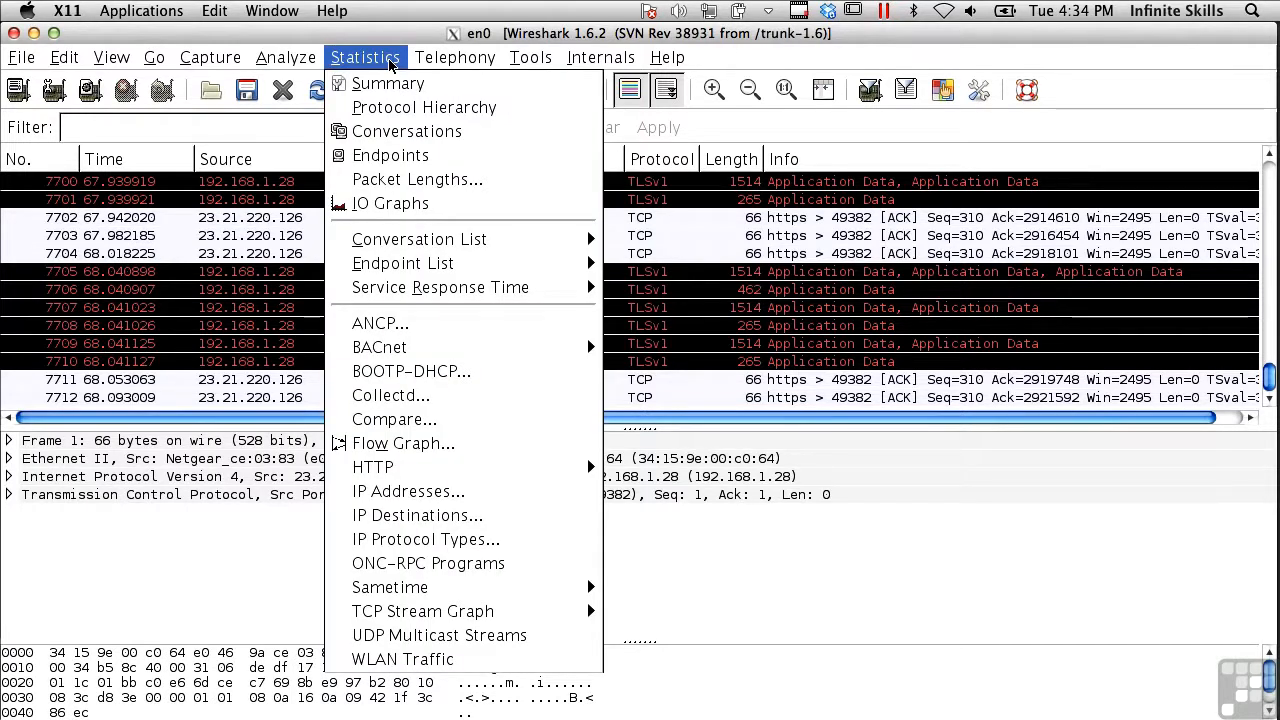
left_click(390, 154)
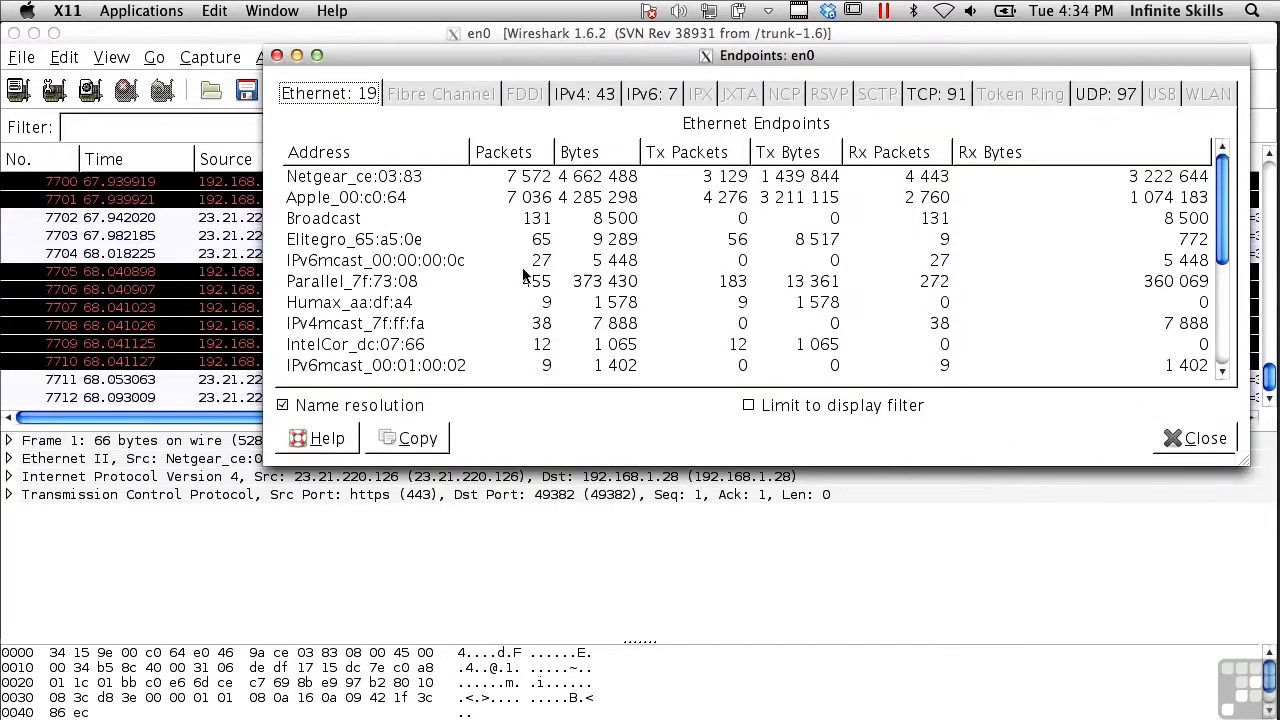
scroll(524, 262, "down", 3)
scroll(524, 262, "up", 3)
left_click(578, 97)
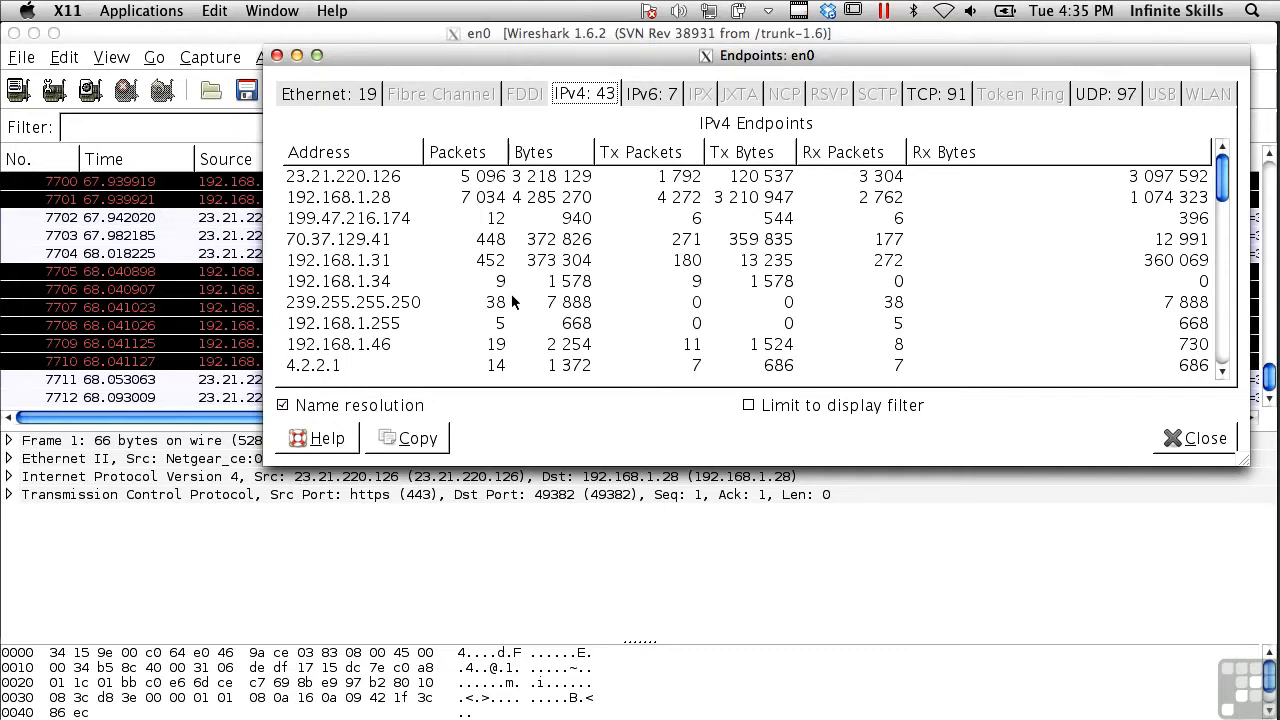
scroll(511, 298, "down", 5)
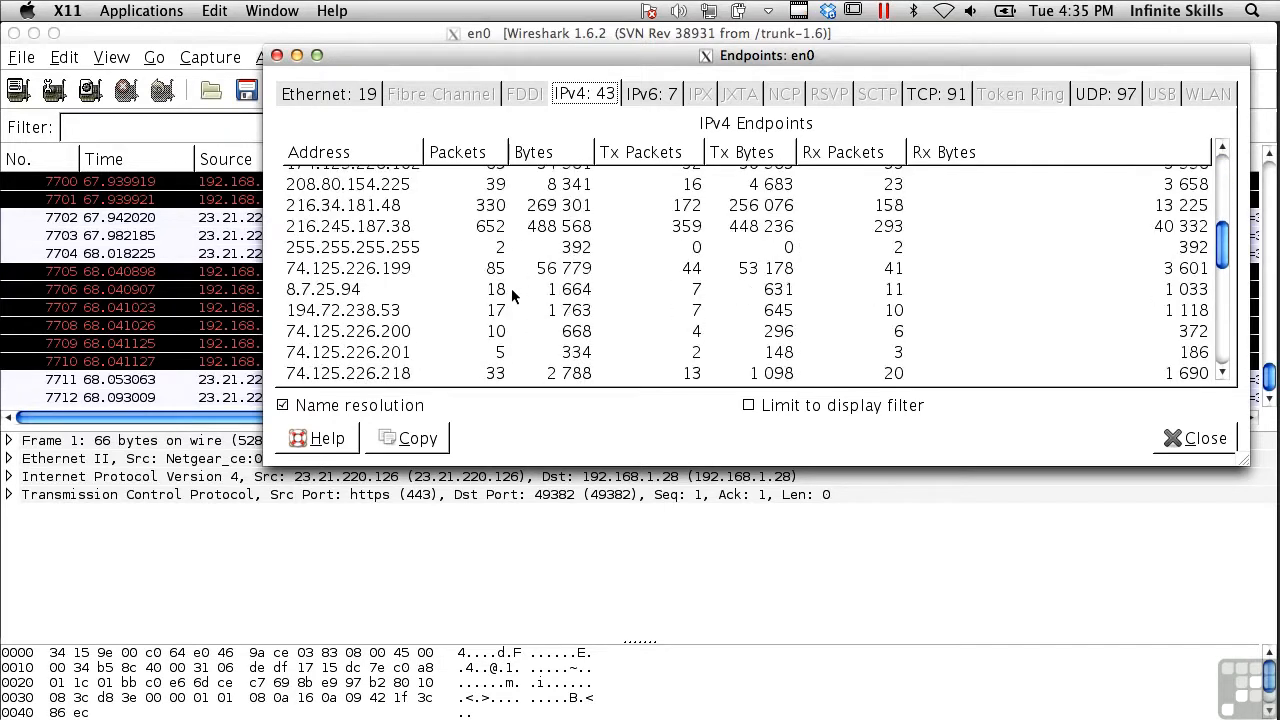
scroll(511, 288, "down", 8)
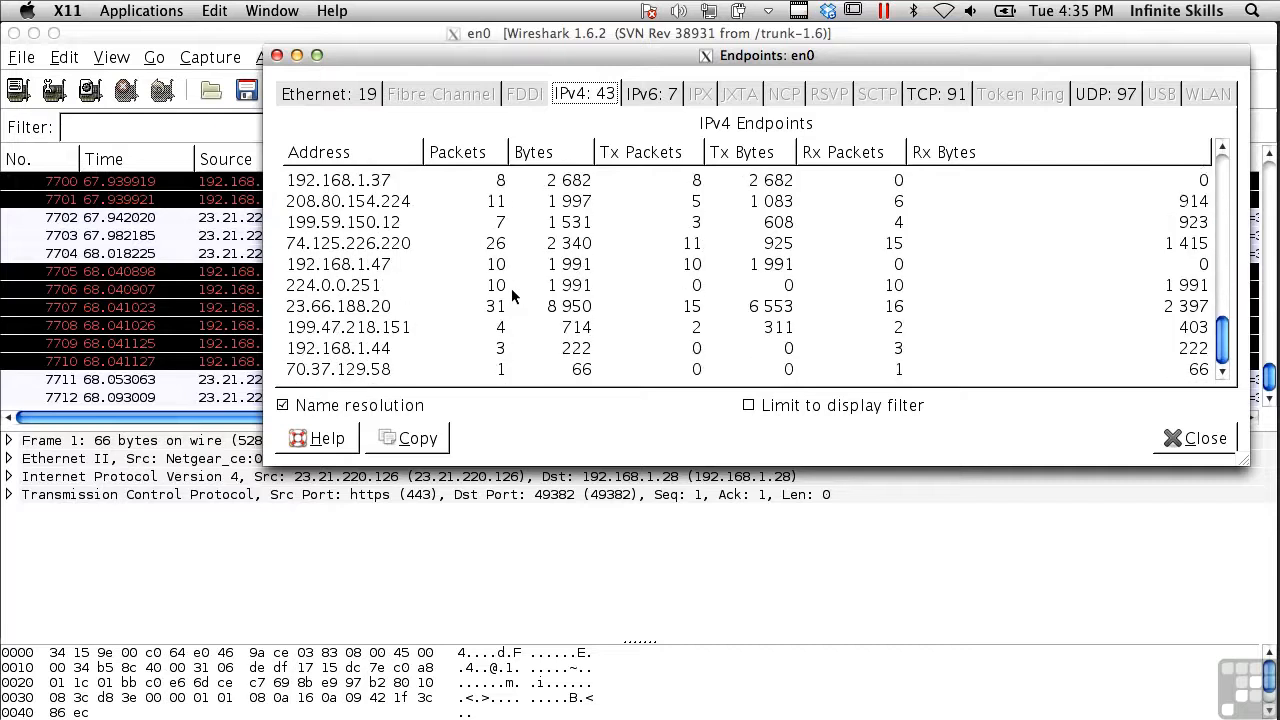
Review the IPv6 and TCP endpoint tabs, return to the Ethernet tab, and close the Endpoints window
left_click(643, 95)
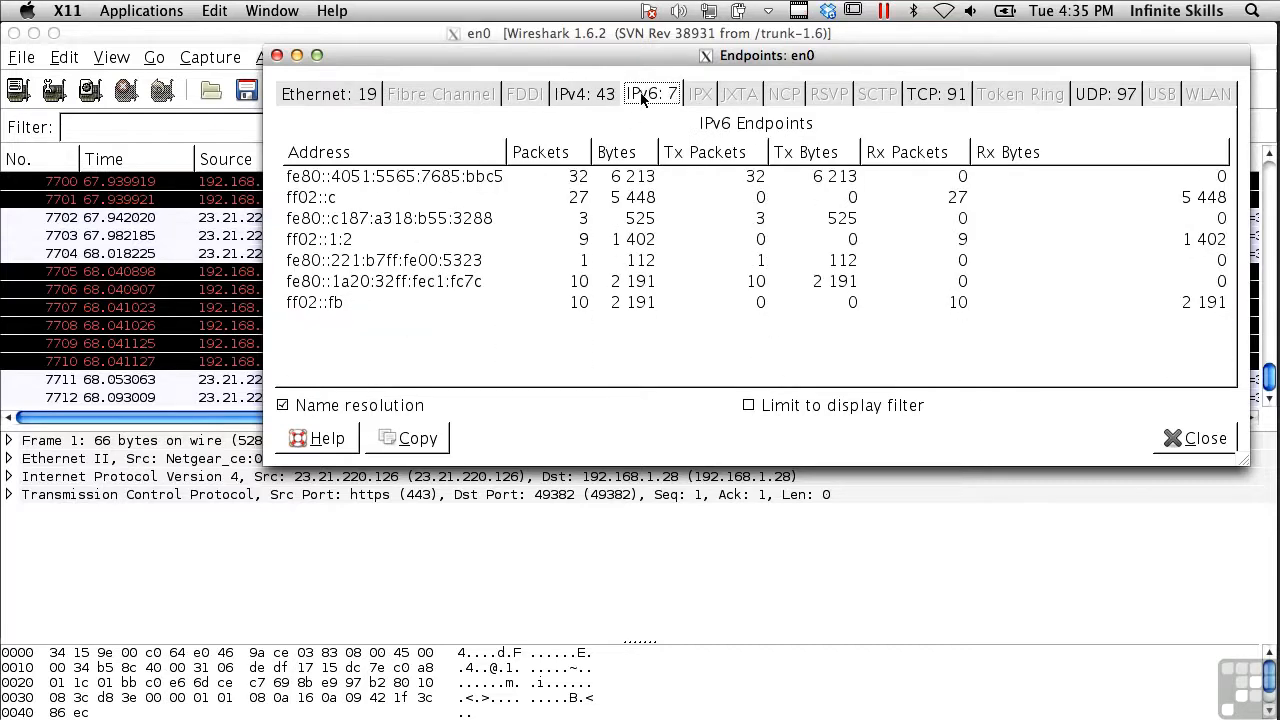
left_click(921, 95)
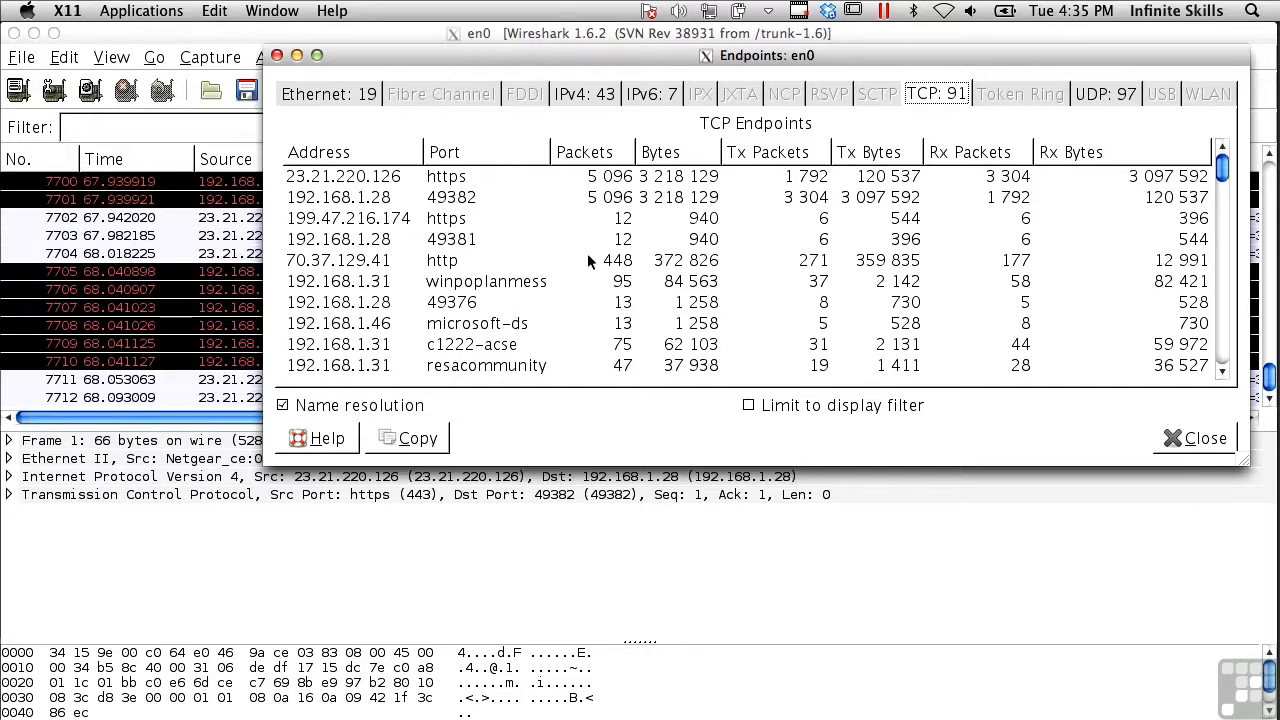
left_click(350, 98)
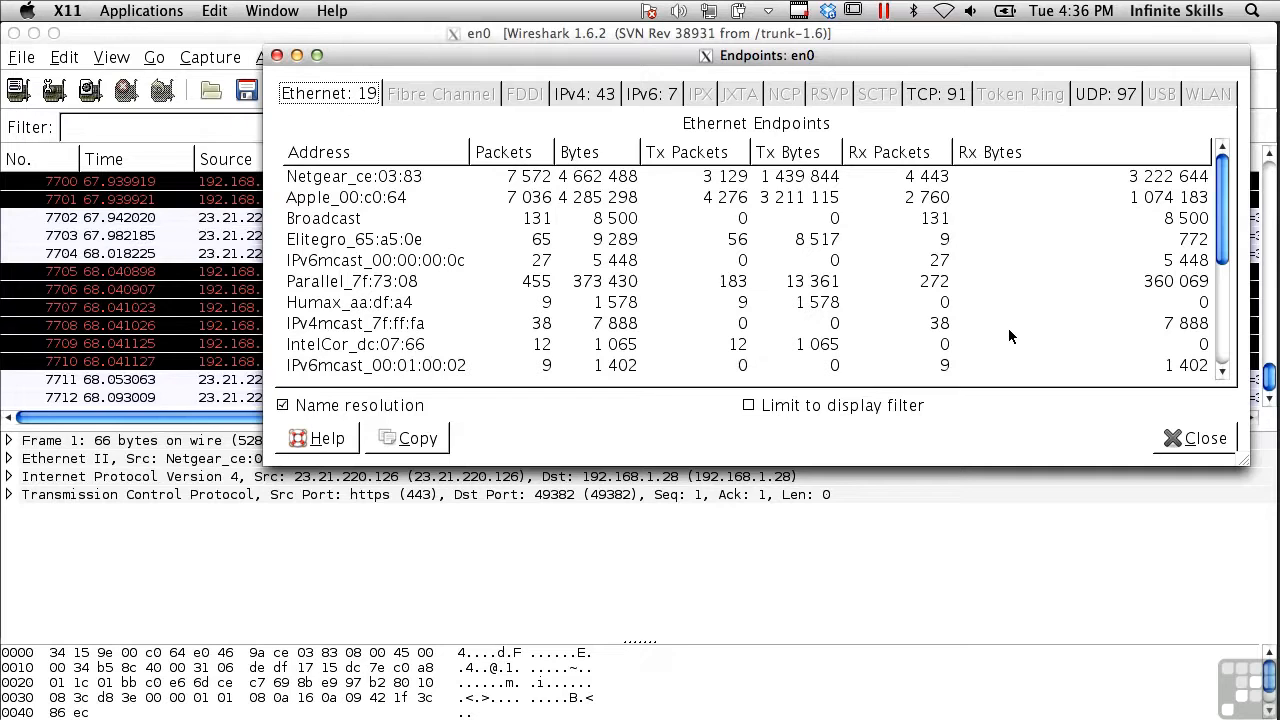
left_click(1195, 439)
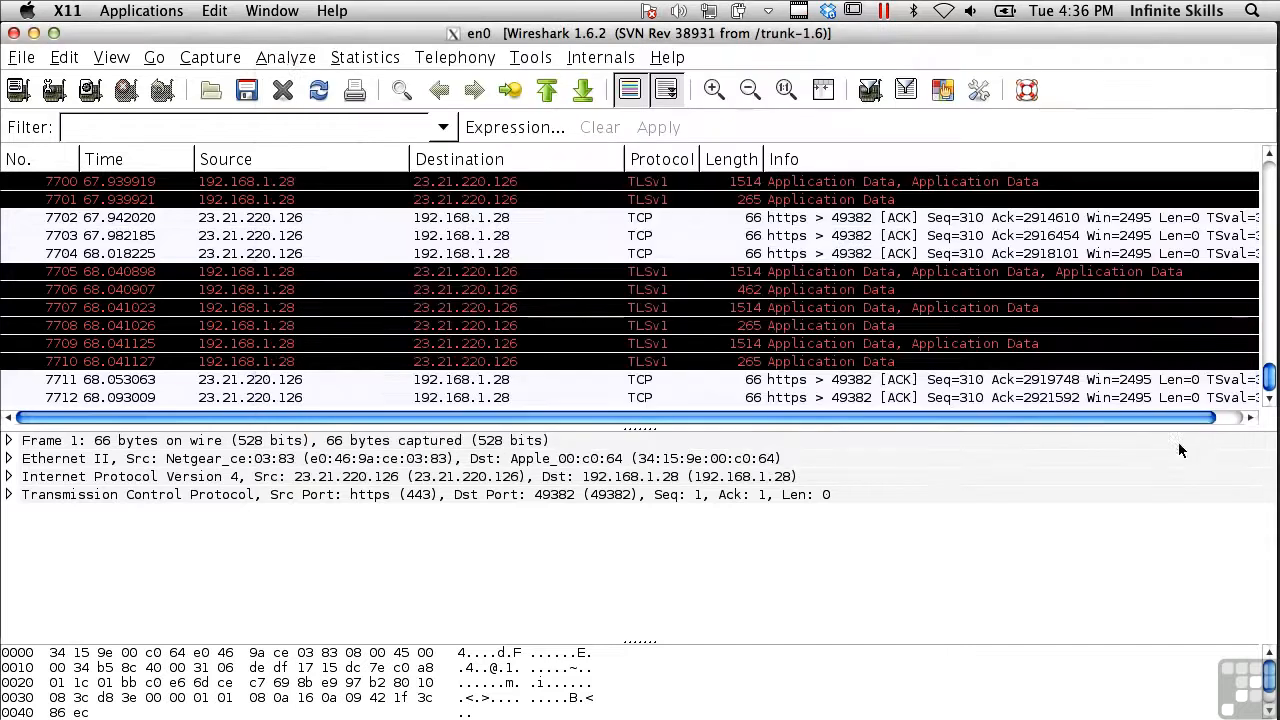
Open the IO Graphs window, inspect the Y-axis unit options, and close it
left_click(360, 57)
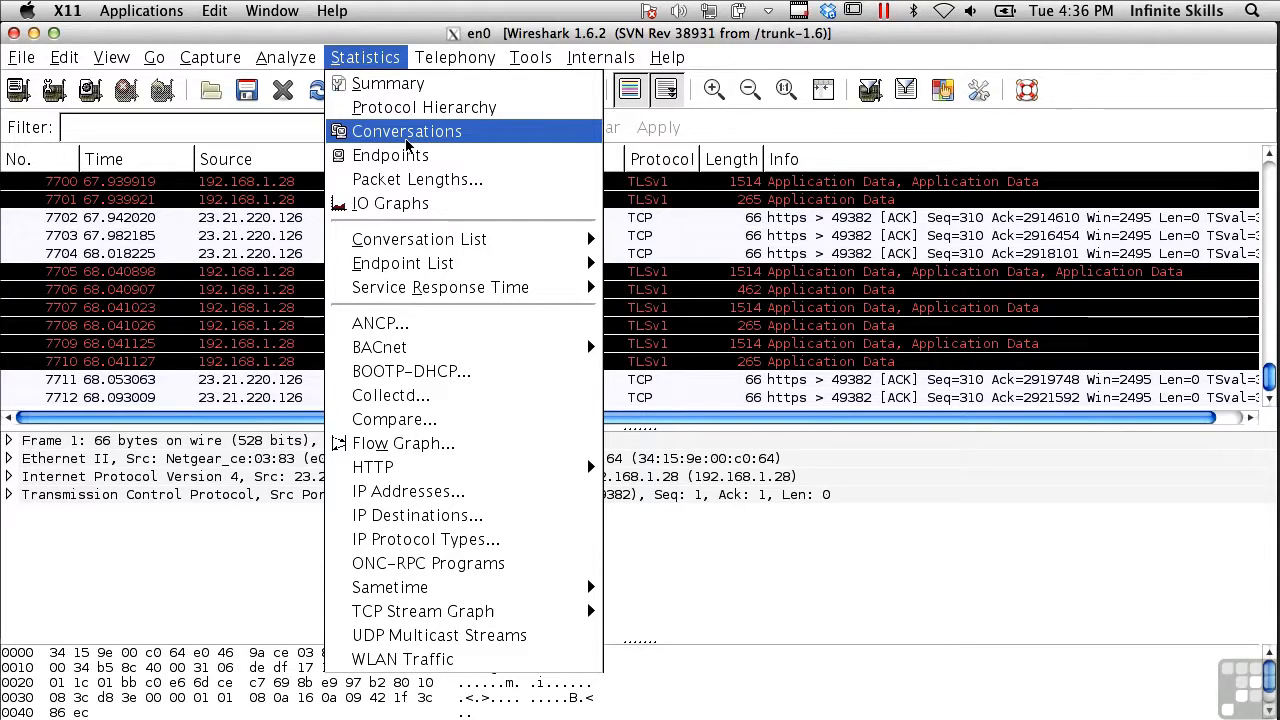
left_click(400, 205)
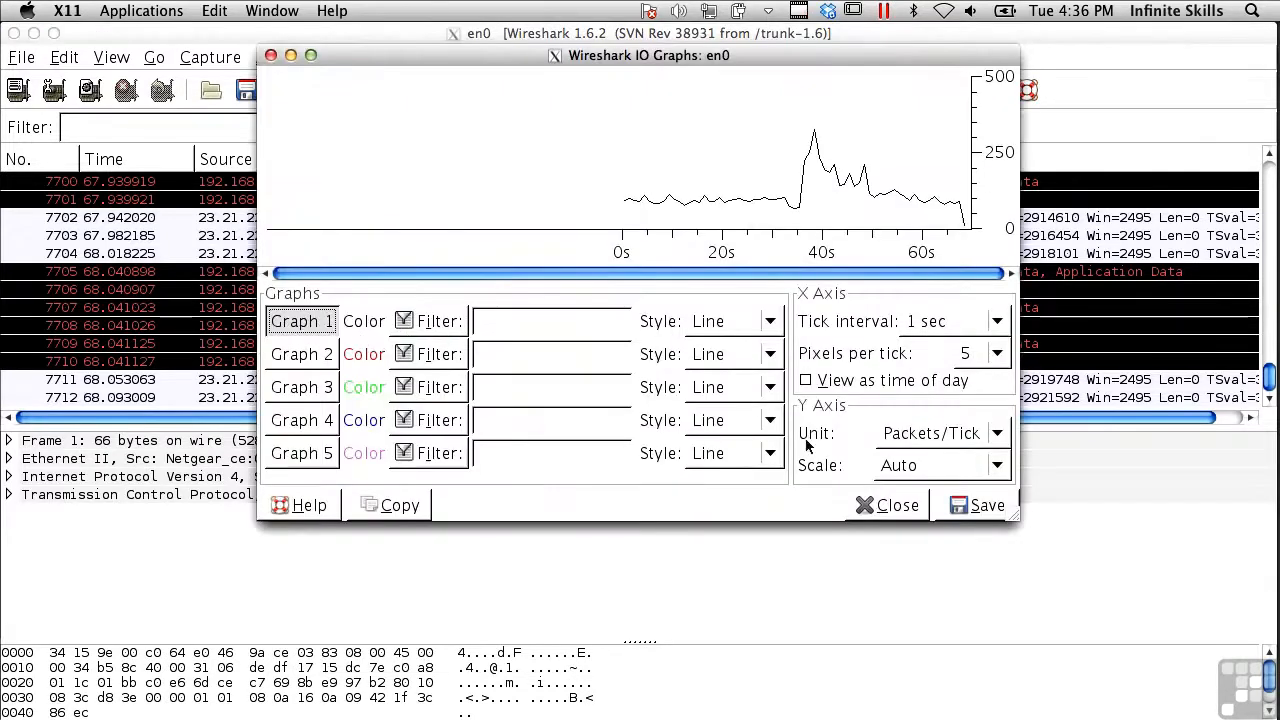
left_click(1005, 434)
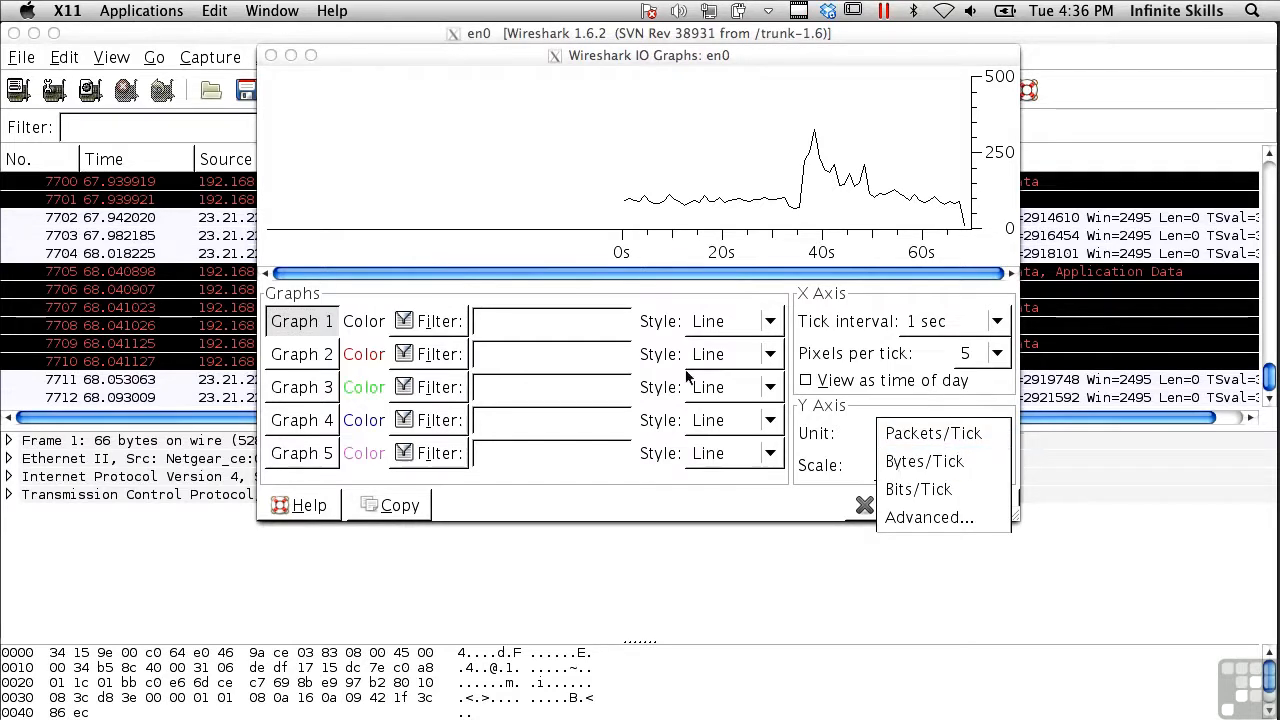
left_click(571, 488)
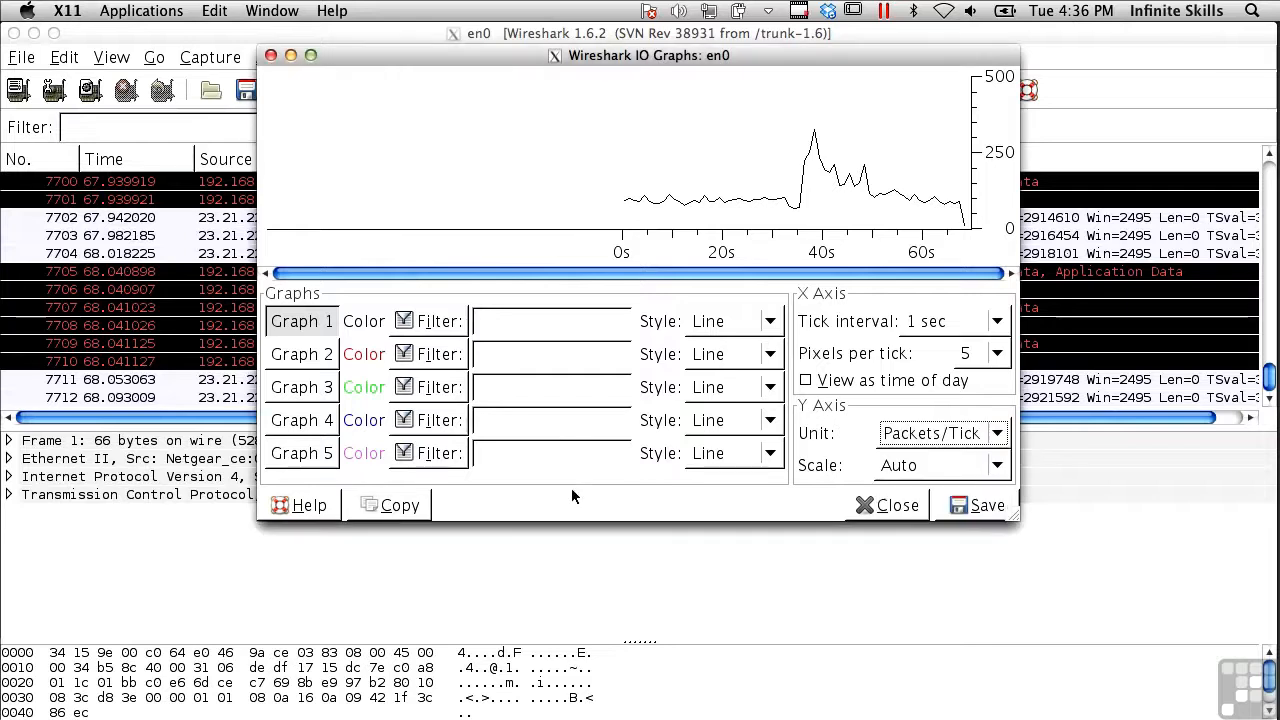
left_click(885, 510)
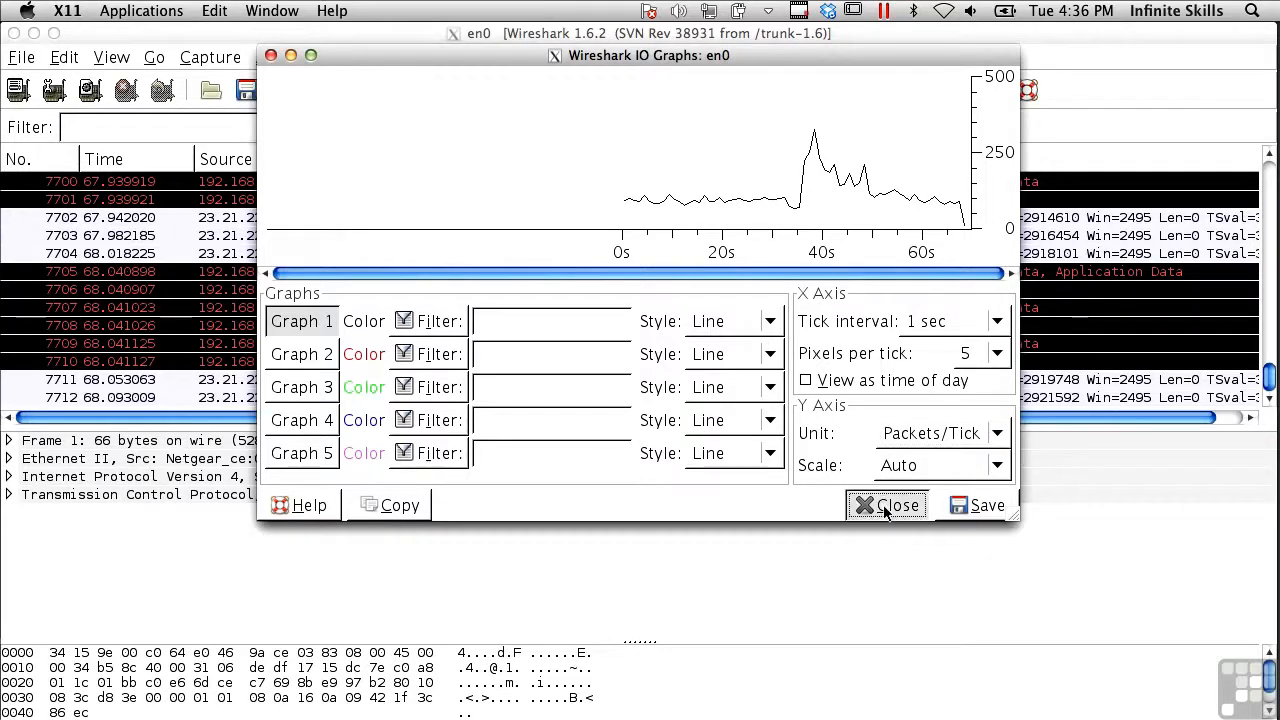
Generate a Flow Graph of all packets using general flow and standard source/destination addresses
left_click(365, 57)
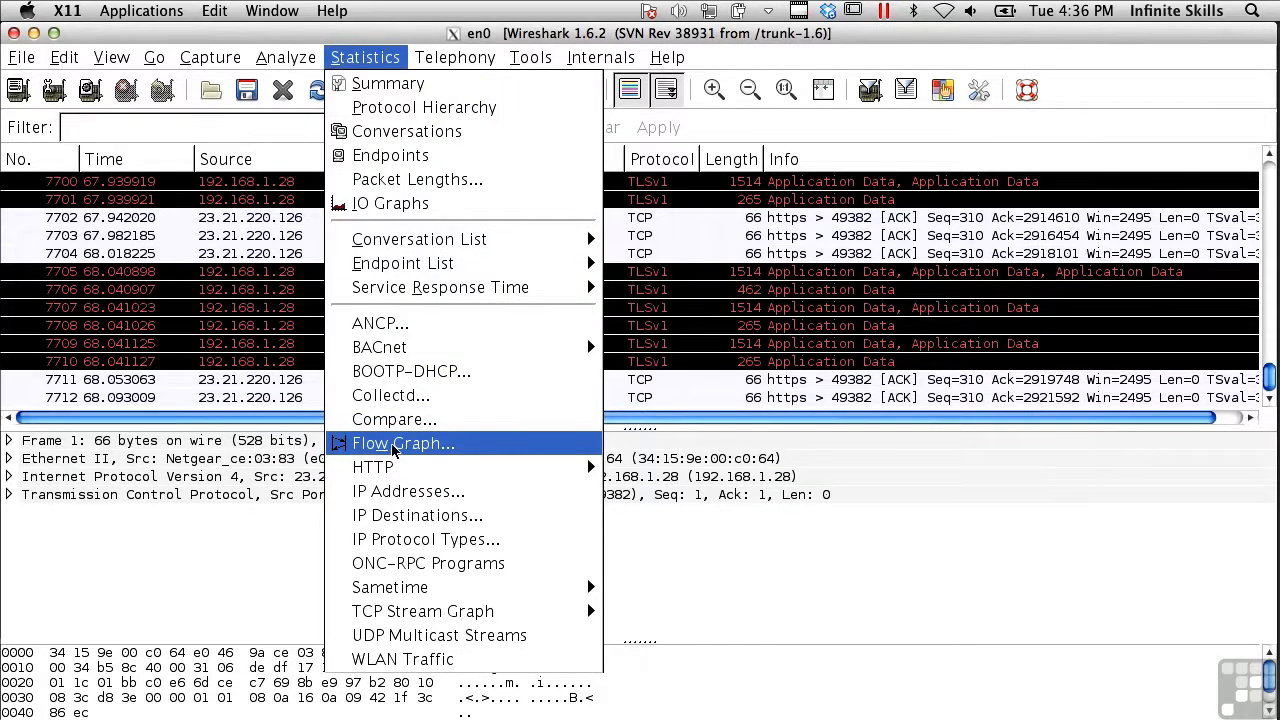
left_click(394, 447)
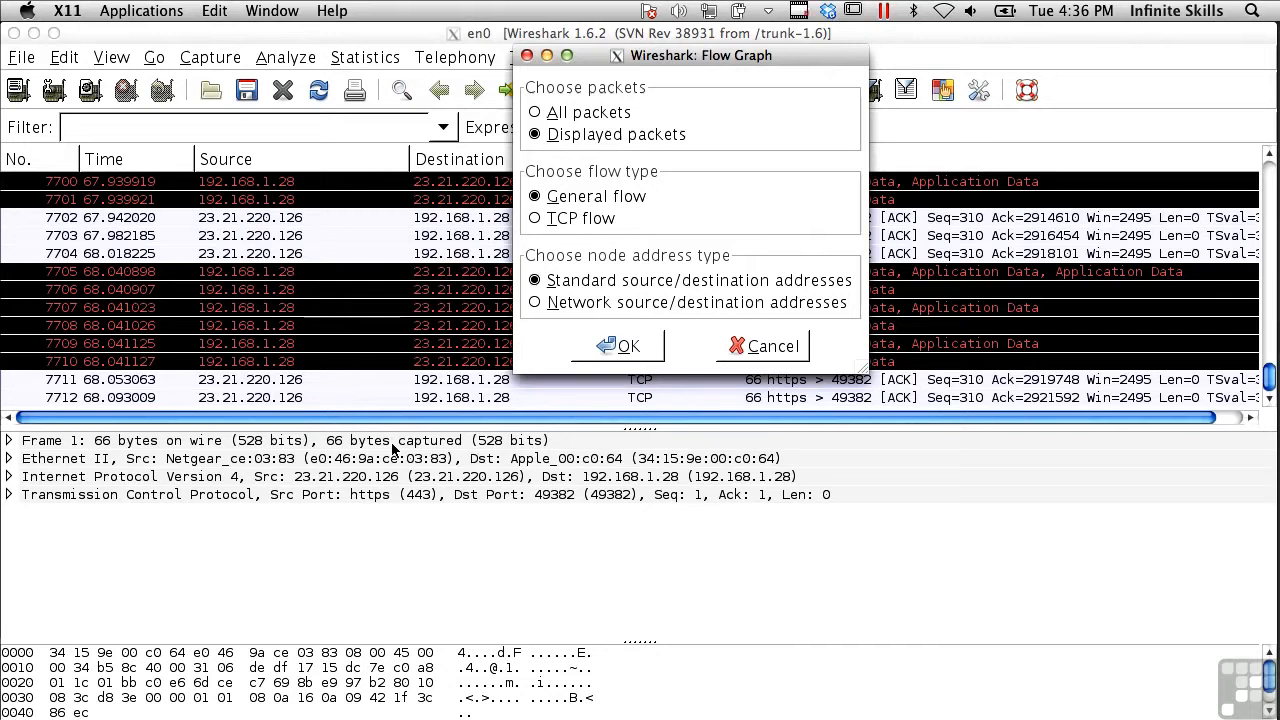
left_click(588, 112)
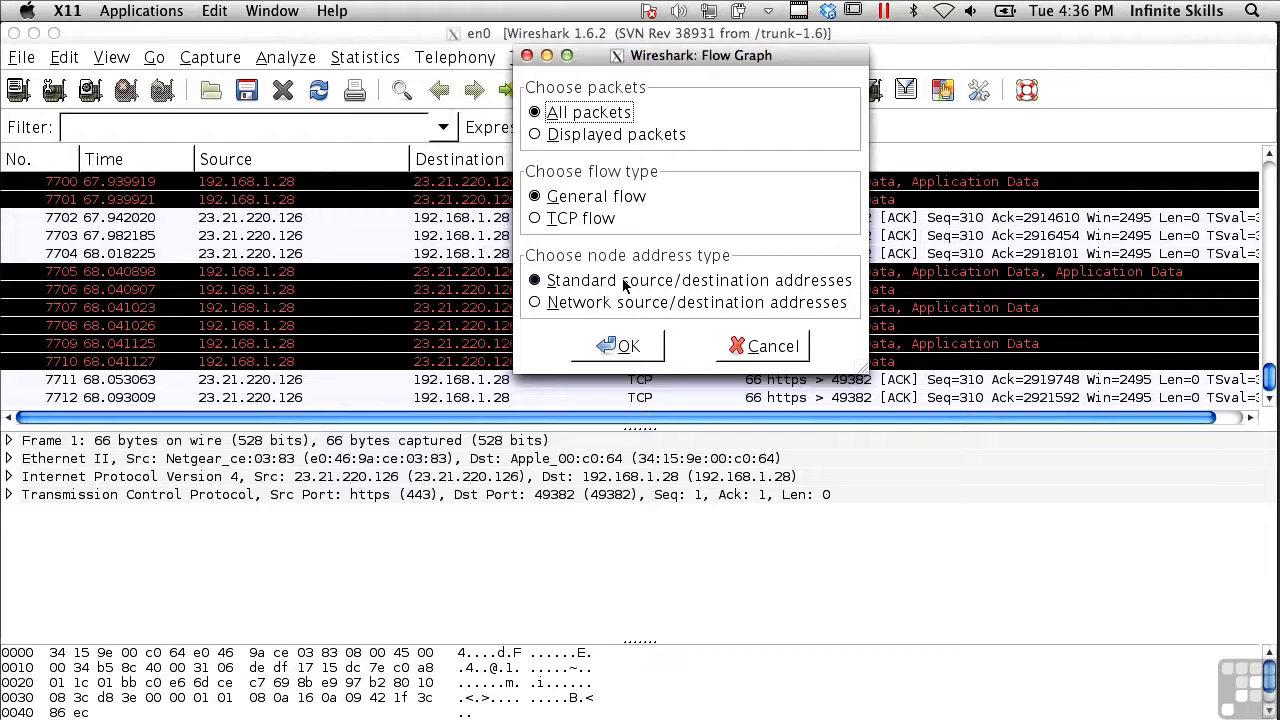
left_click(603, 346)
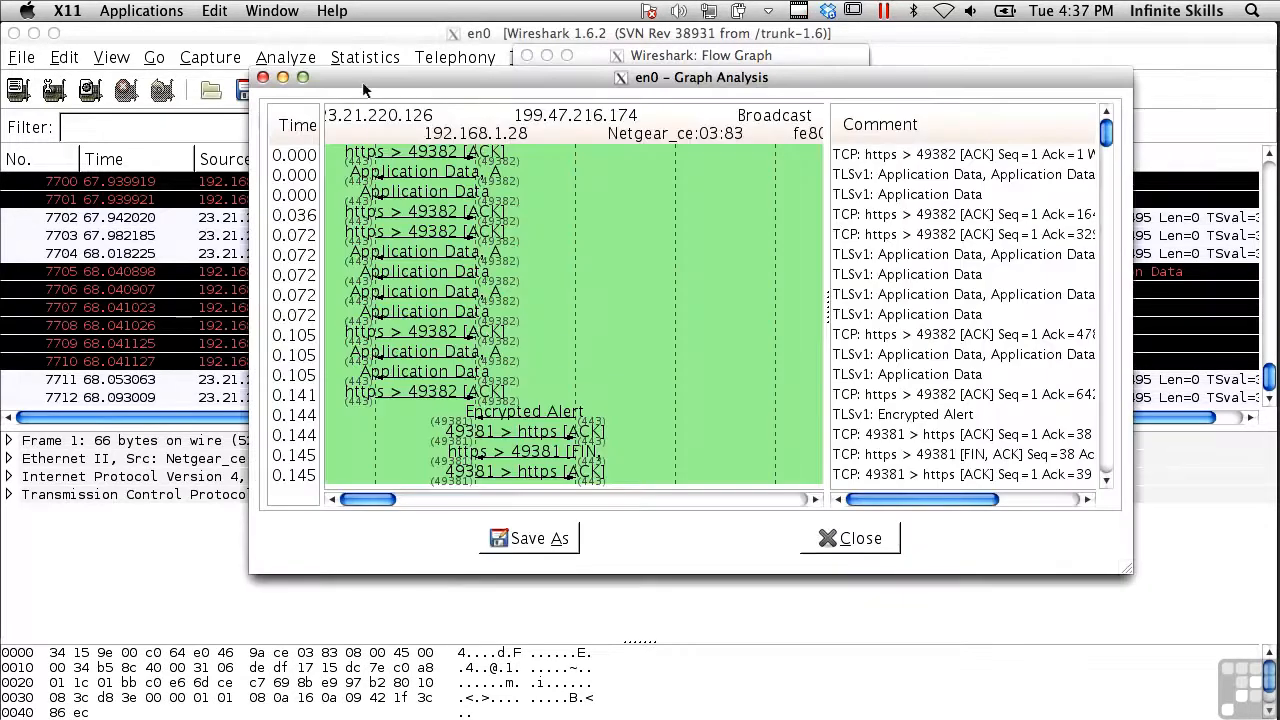
Enlarge the Graph Analysis window and scroll through the packet flow and comments
left_click_drag(368, 82, 132, 38)
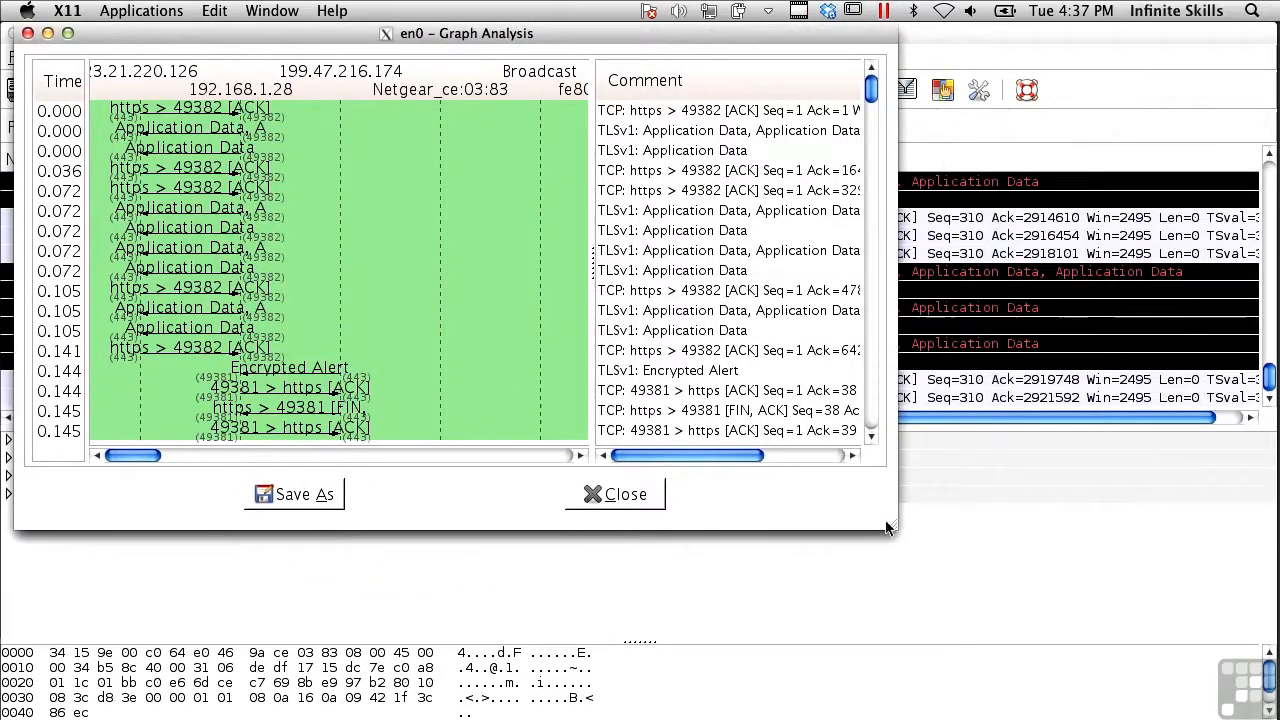
left_click_drag(893, 525, 1240, 719)
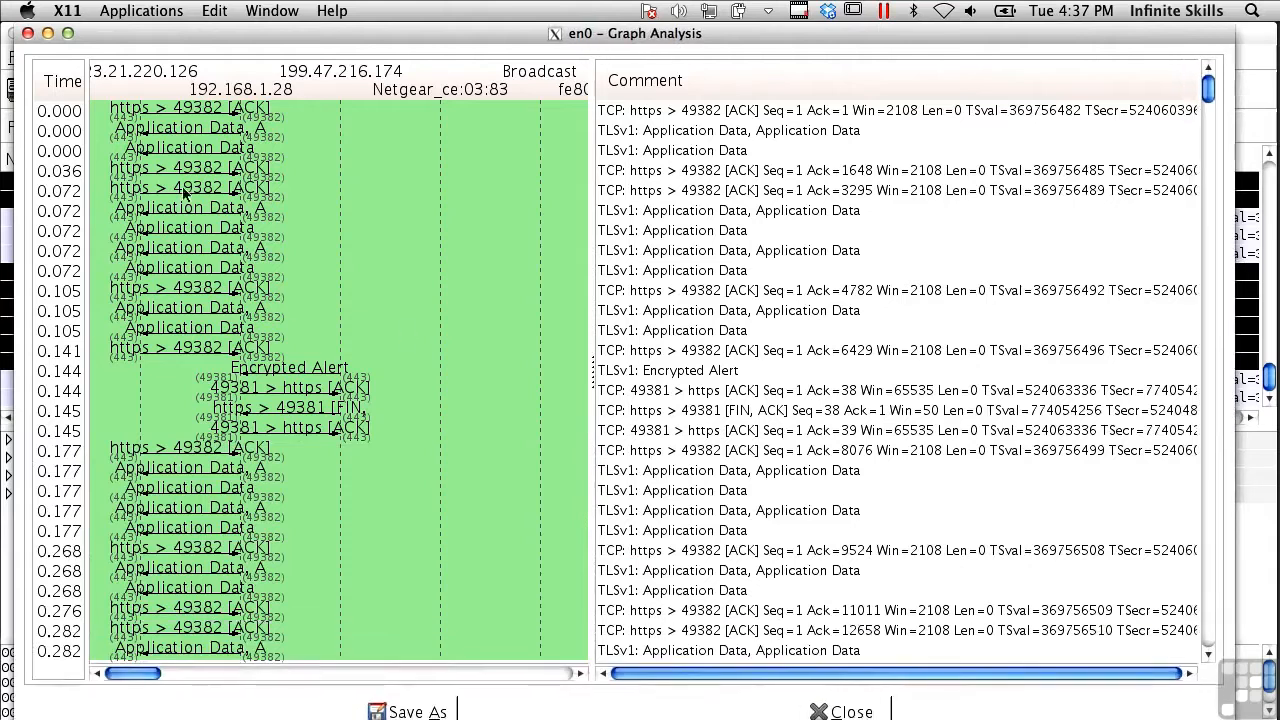
scroll(278, 377, "down", 15)
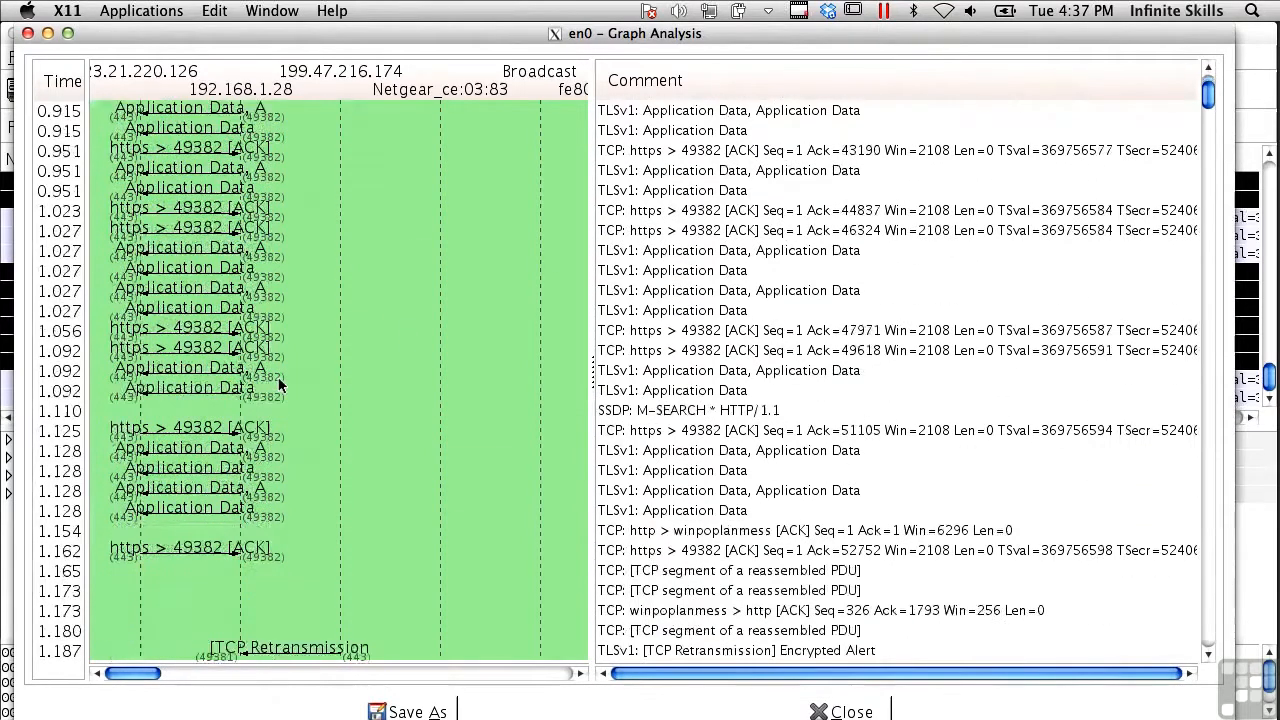
scroll(278, 377, "down", 10)
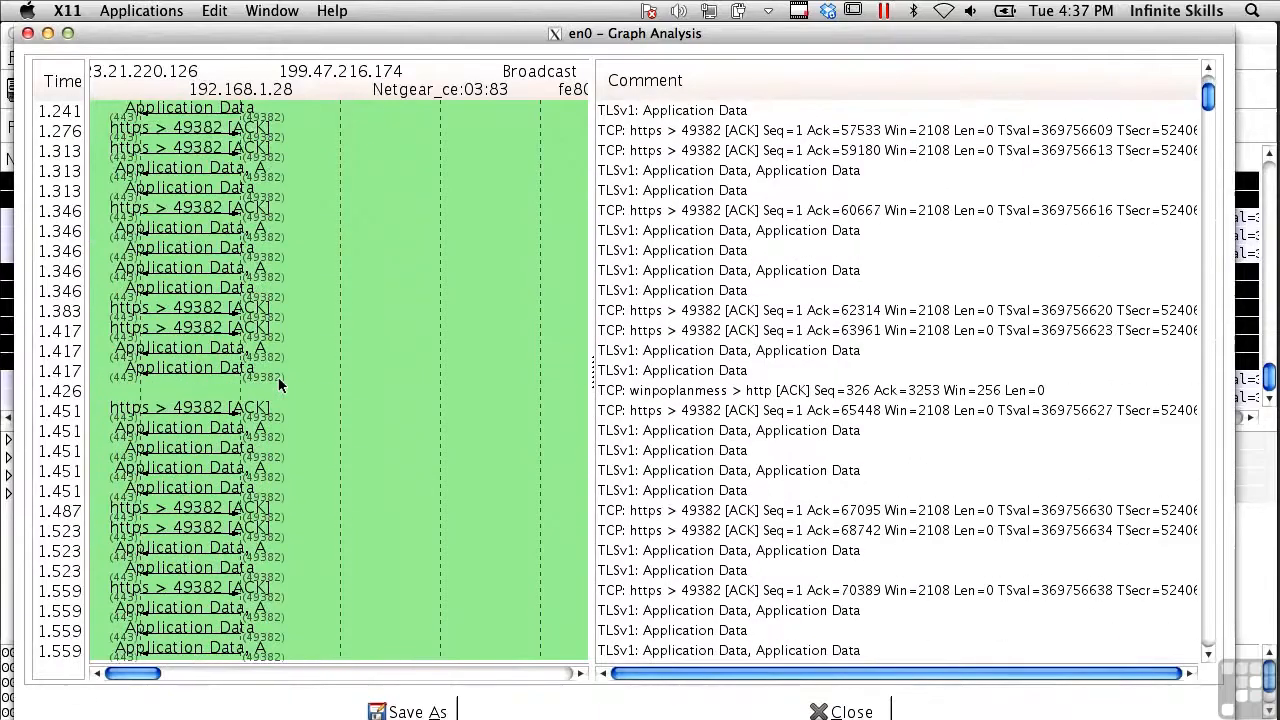
scroll(278, 377, "down", 20)
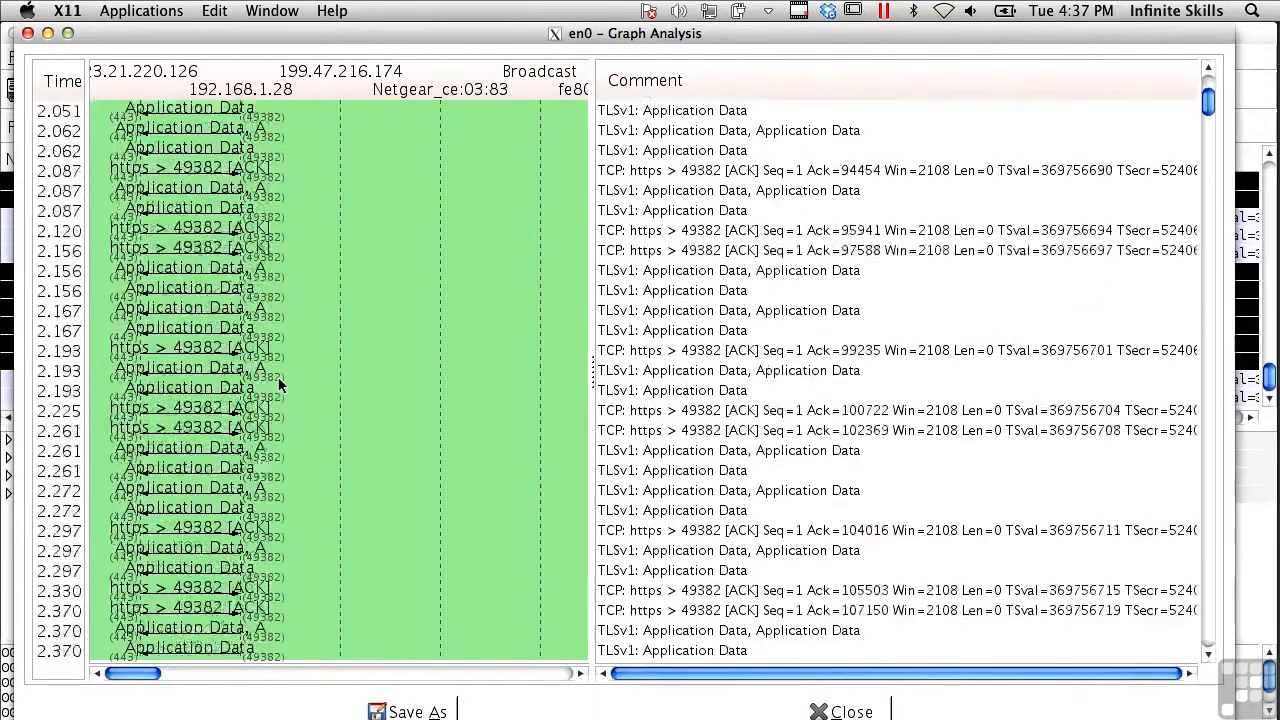
scroll(278, 377, "down", 20)
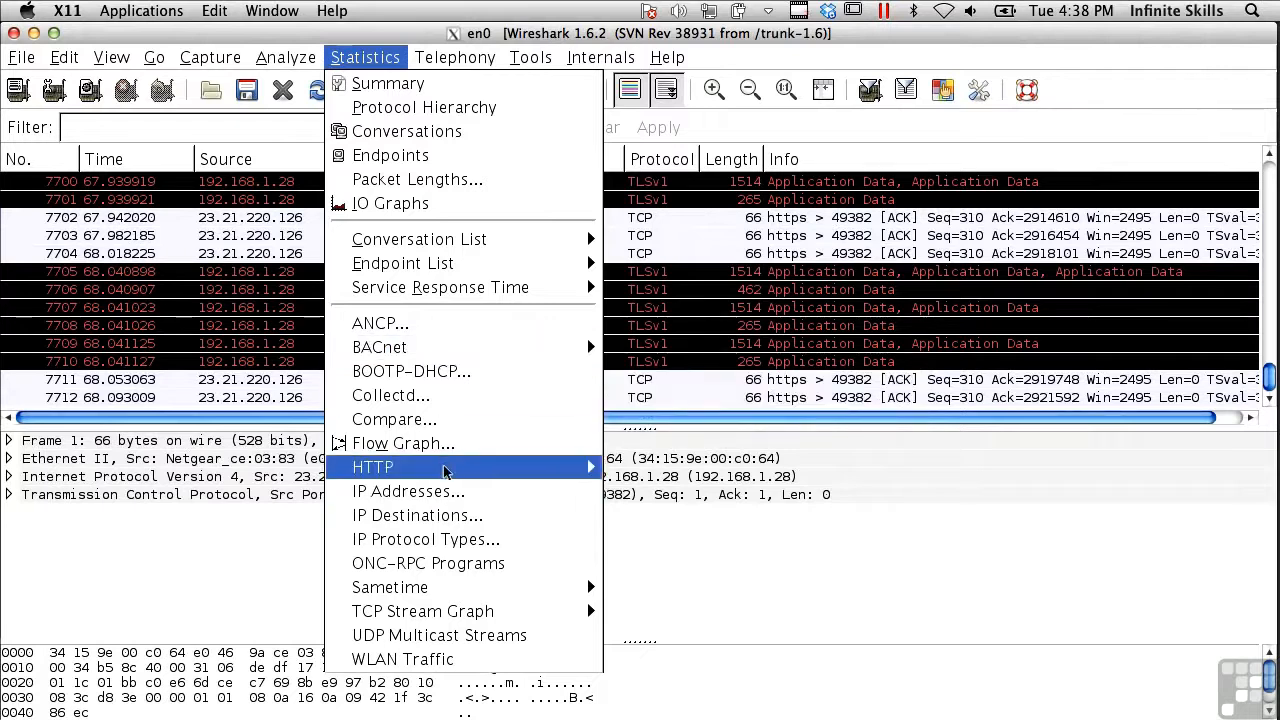
Open the HTTP Requests statistics dialog, inspect its filter option, and cancel it
mouse_move(447, 468)
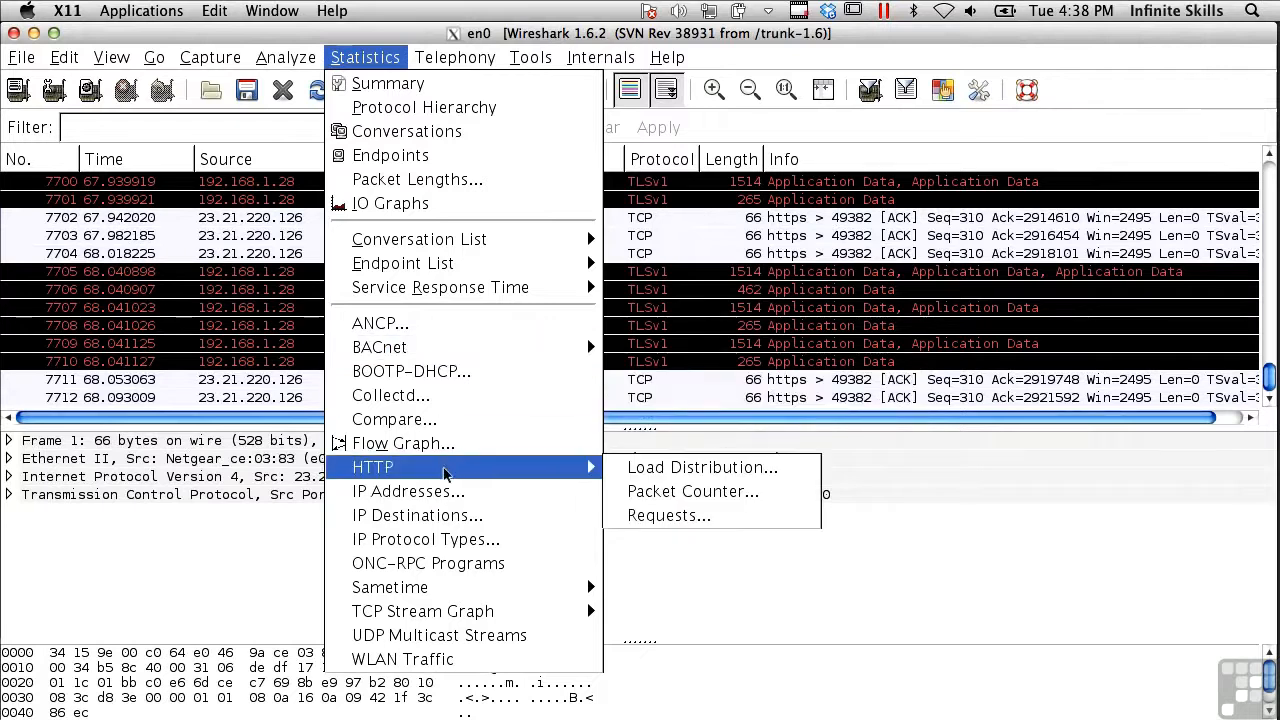
left_click(673, 514)
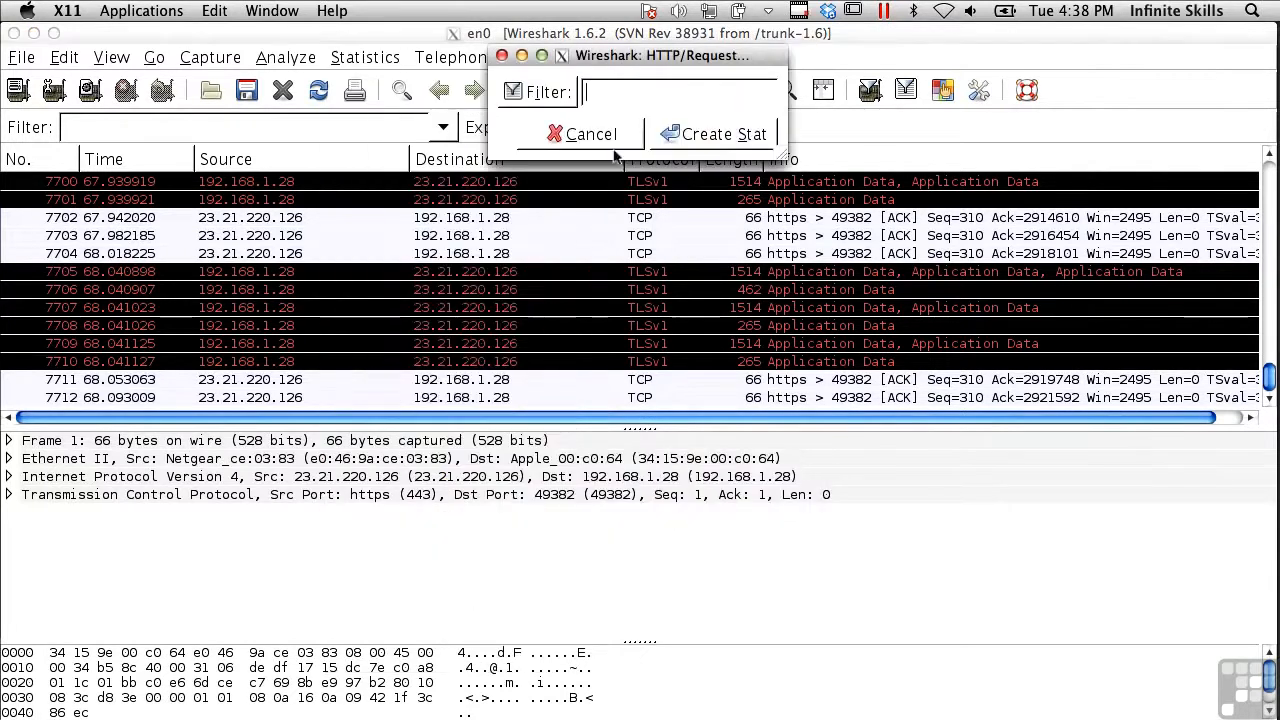
left_click(545, 92)
left_click(742, 448)
left_click(580, 134)
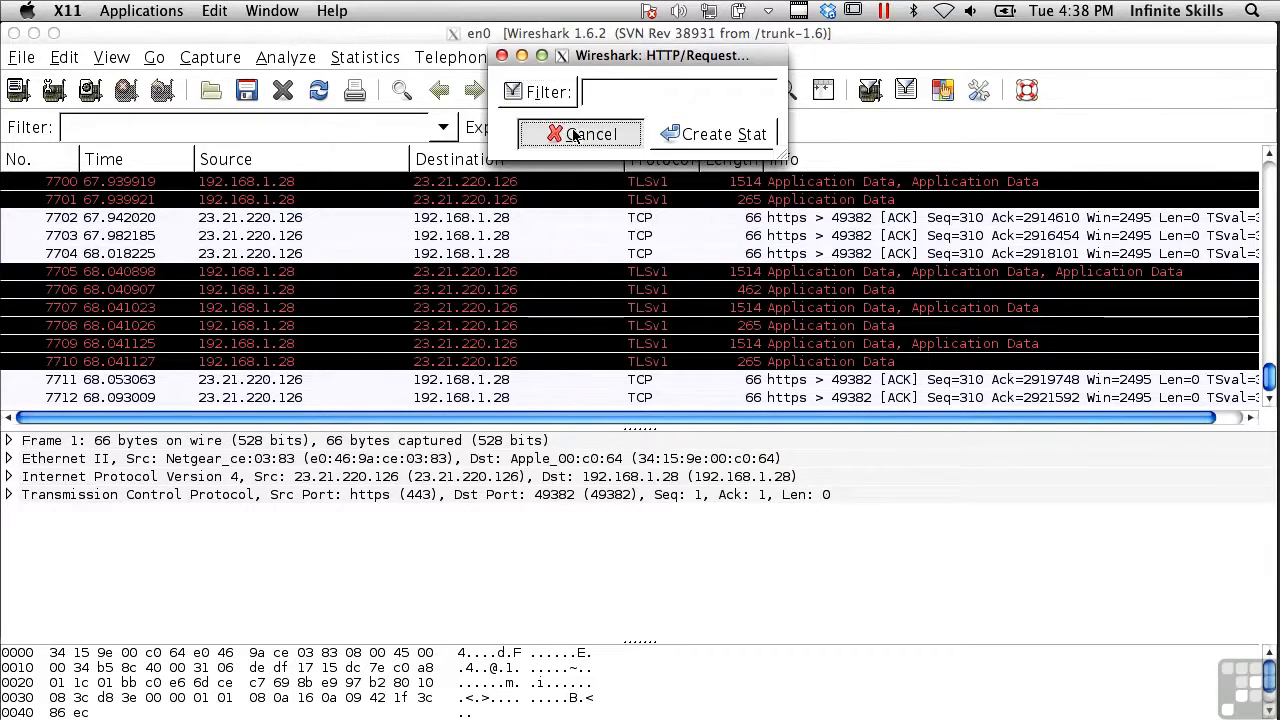
left_click(365, 59)
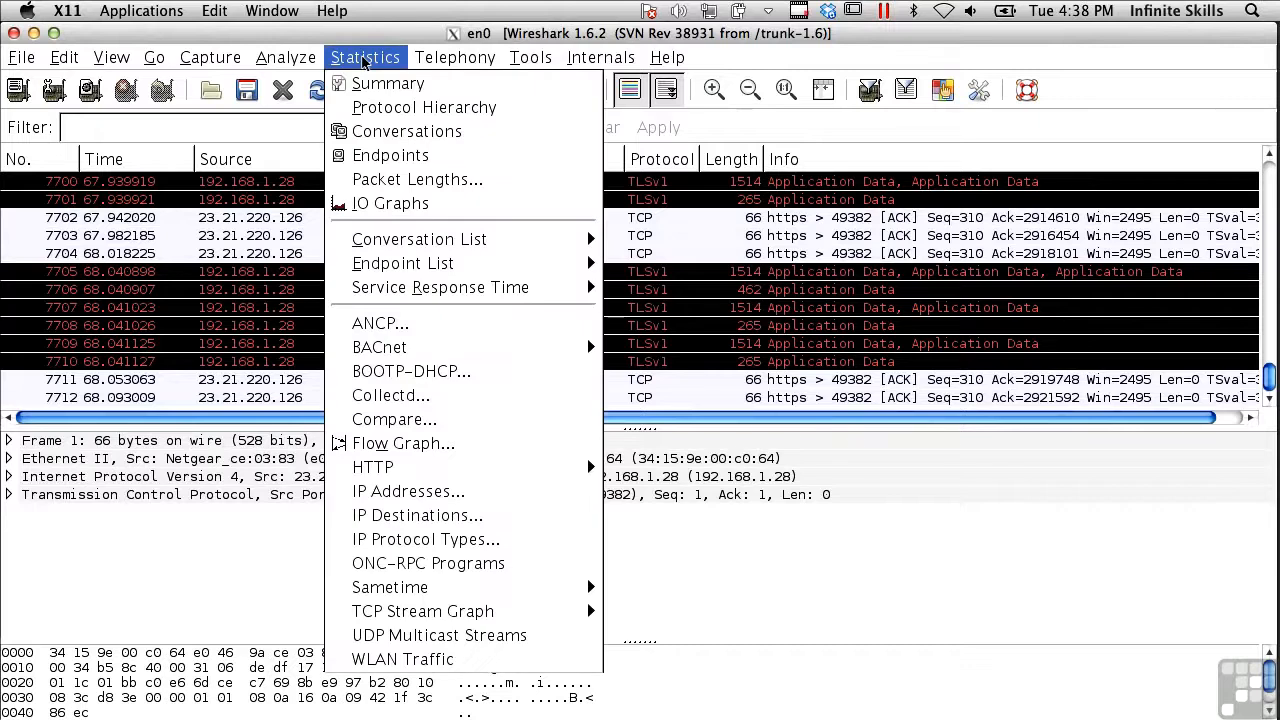
mouse_move(455, 611)
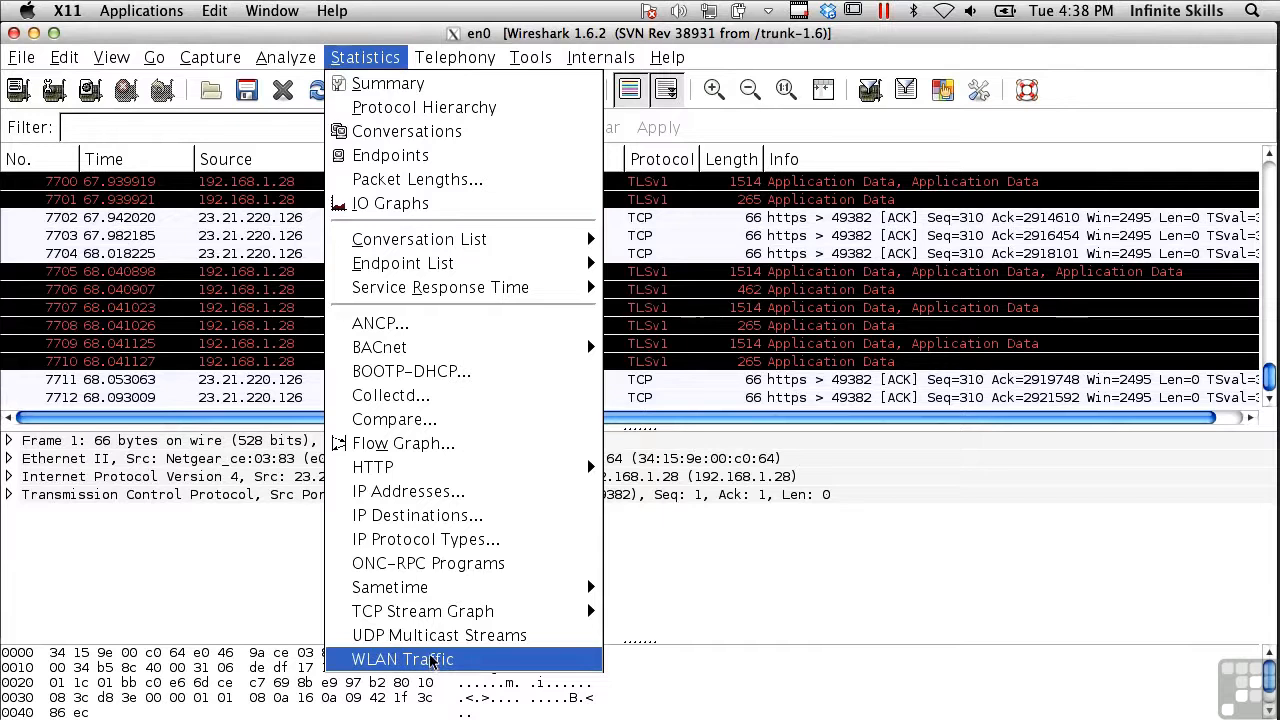
mouse_move(285, 57)
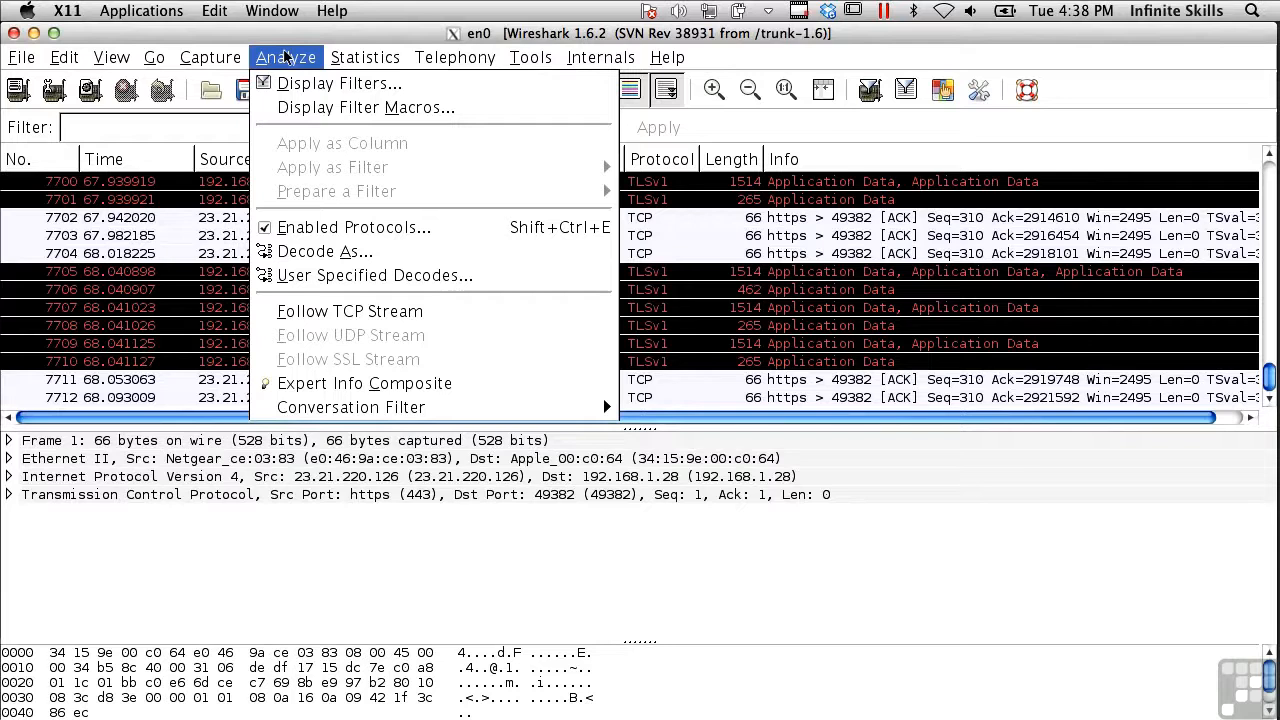
Open the Enabled Protocols dialog, scroll through the protocol list, and cancel it
left_click(371, 229)
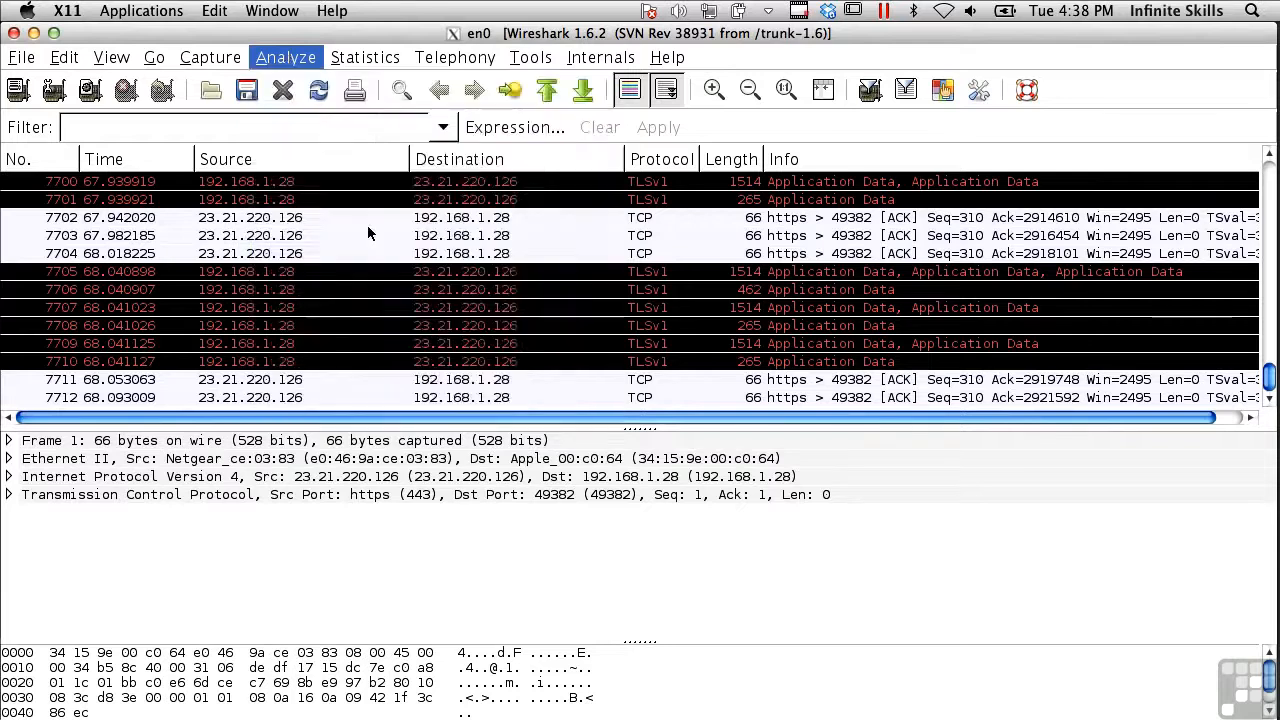
scroll(470, 371, "down", 20)
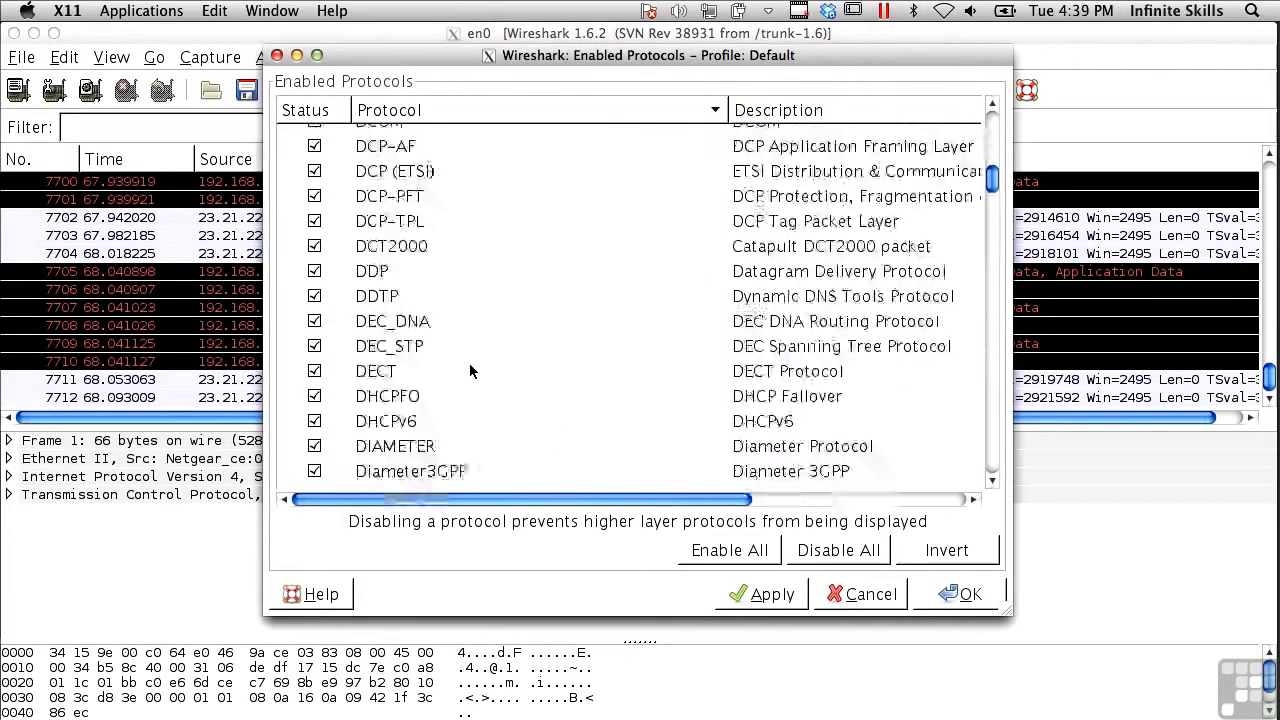
scroll(470, 371, "down", 20)
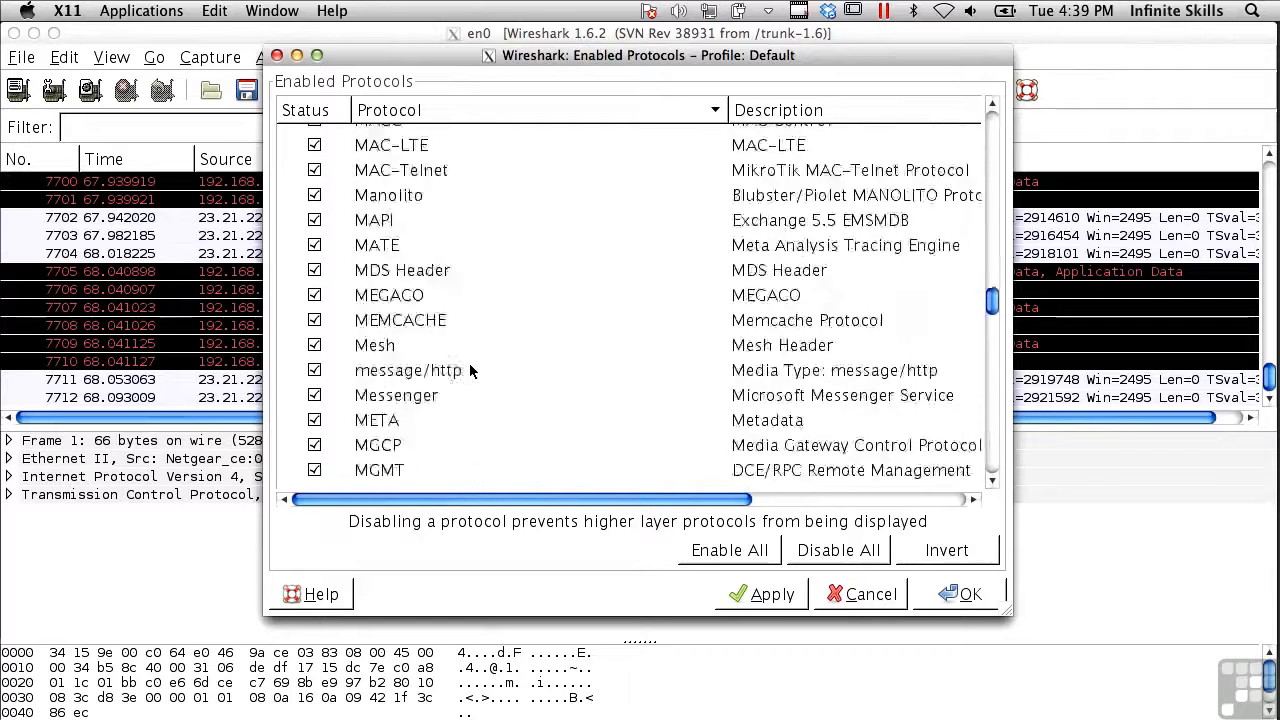
scroll(470, 371, "down", 20)
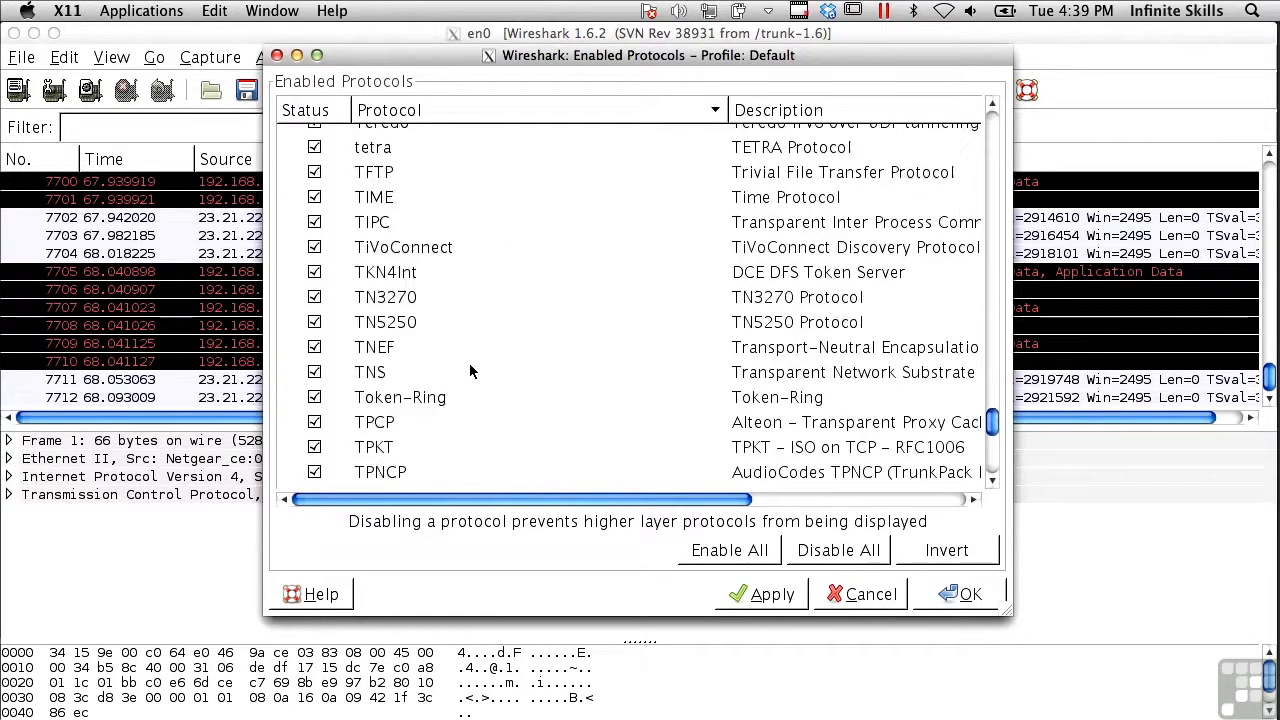
scroll(470, 371, "down", 15)
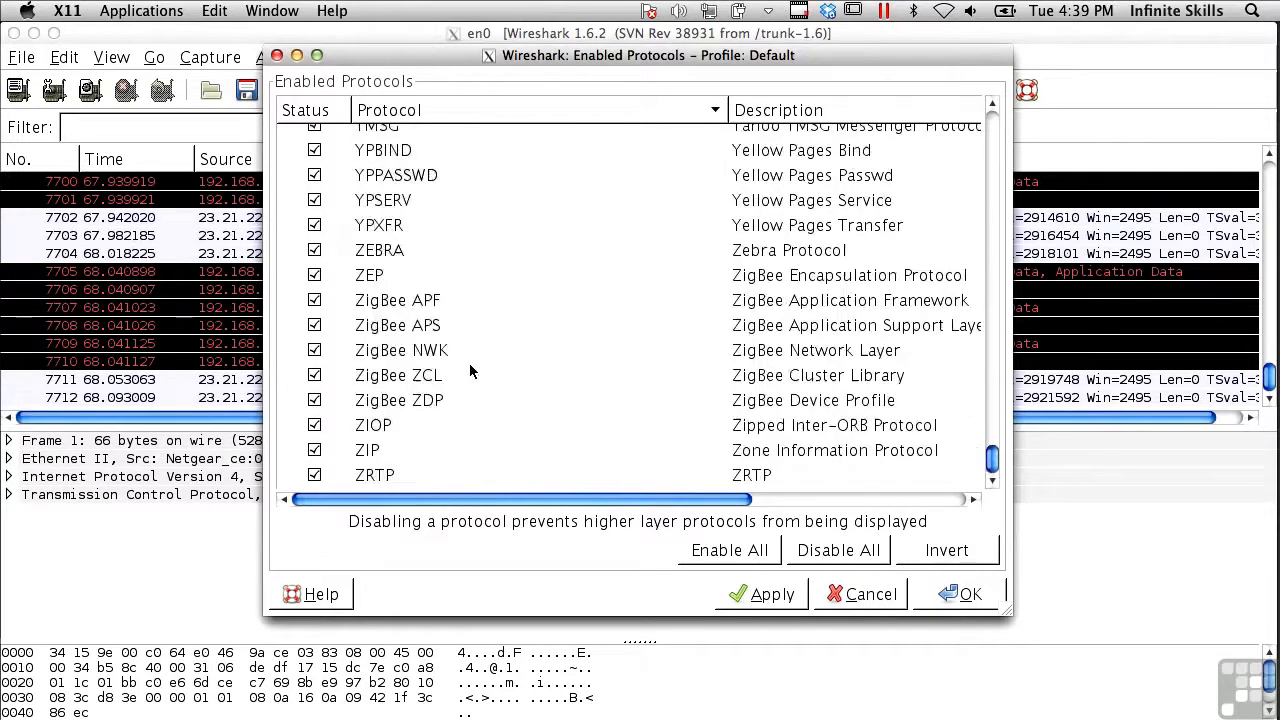
left_click(866, 595)
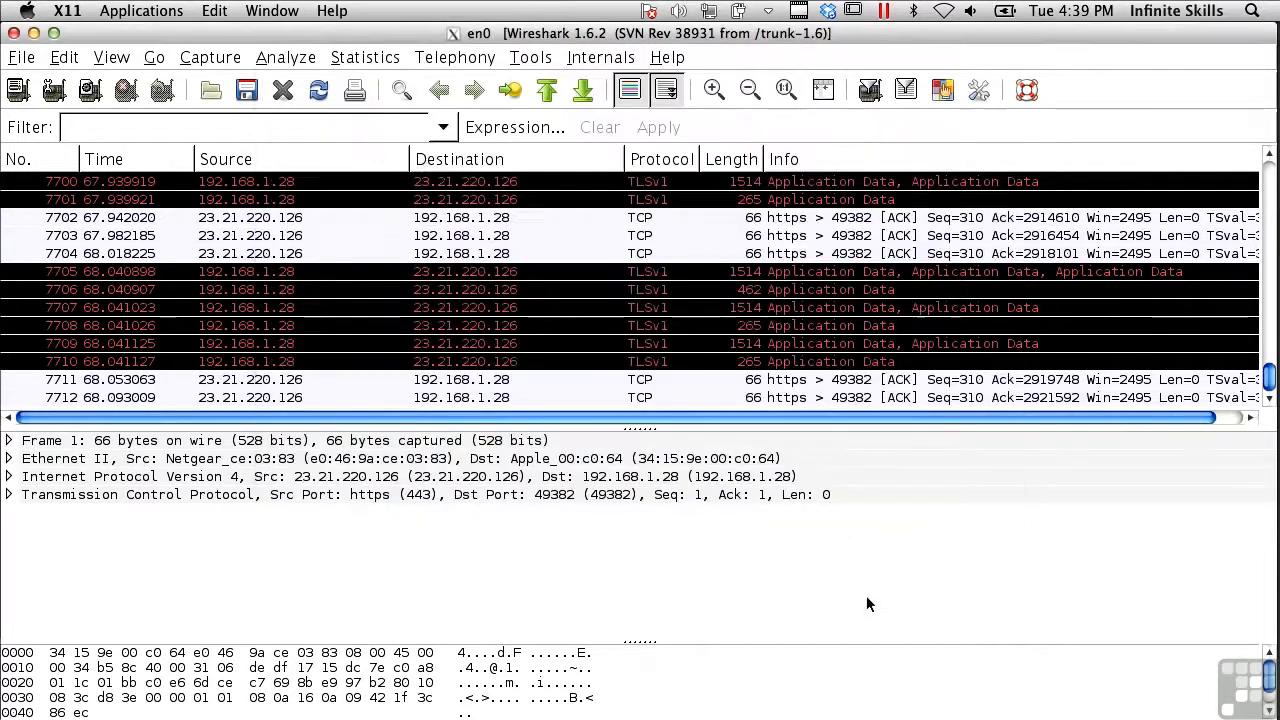
Open Decode As for the TCP source port 443, browse the protocol list, pick HTTP, and close without applying
left_click(290, 57)
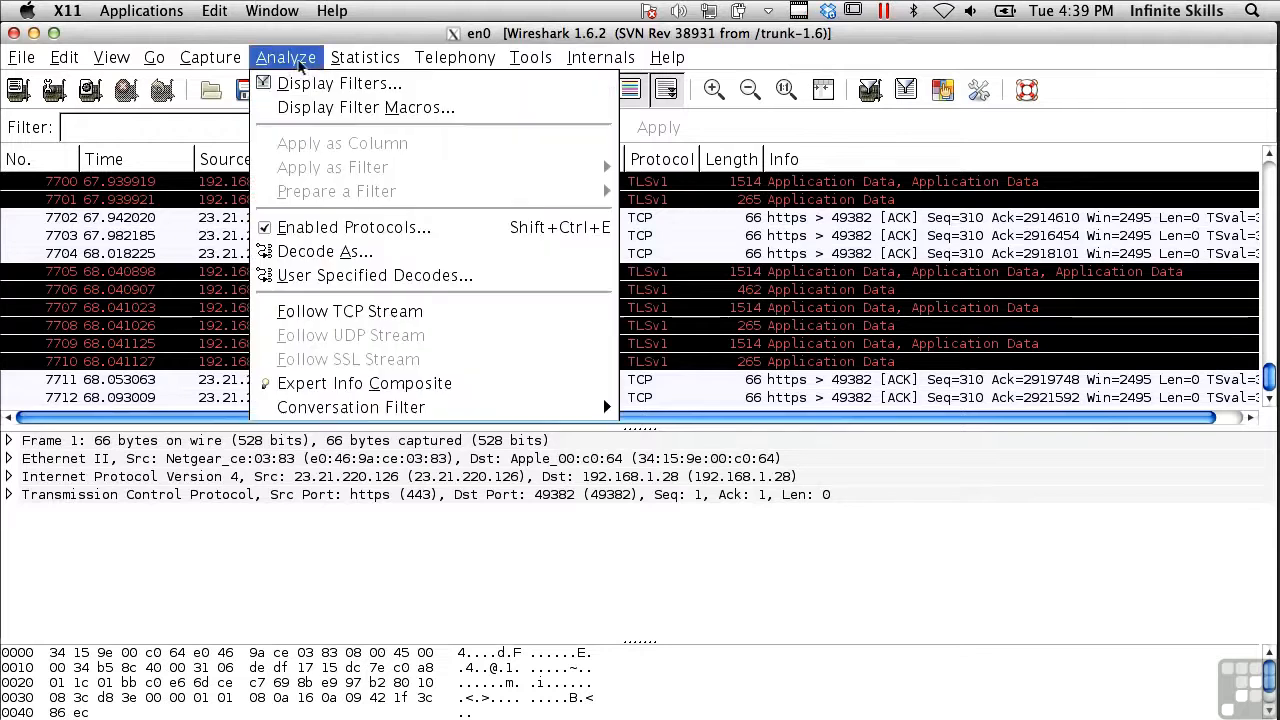
left_click(352, 256)
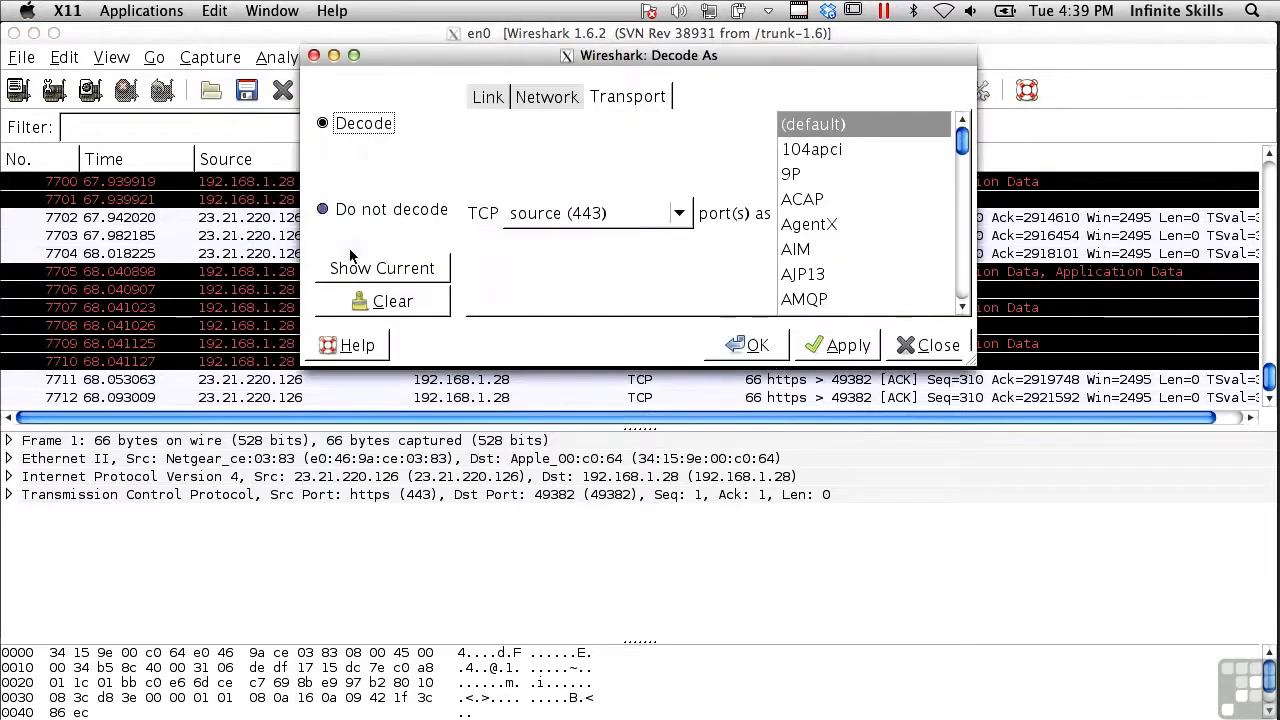
scroll(858, 237, "down", 10)
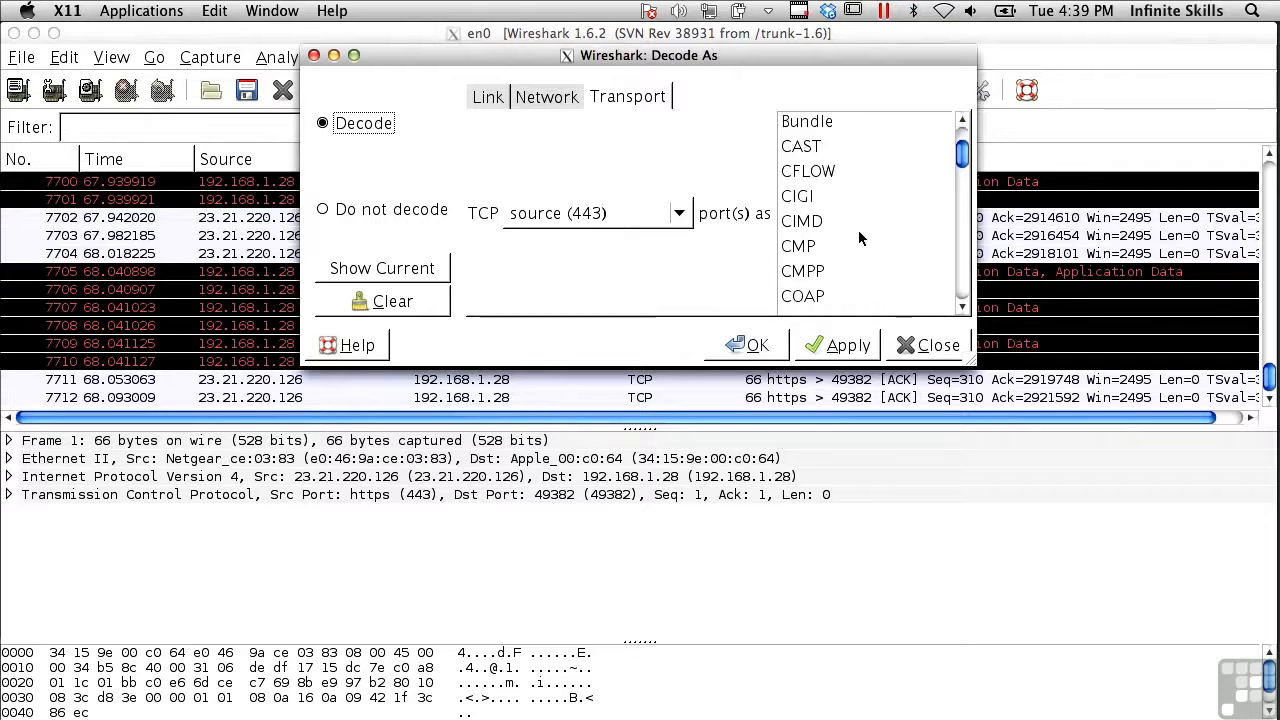
scroll(858, 233, "down", 5)
scroll(858, 237, "down", 10)
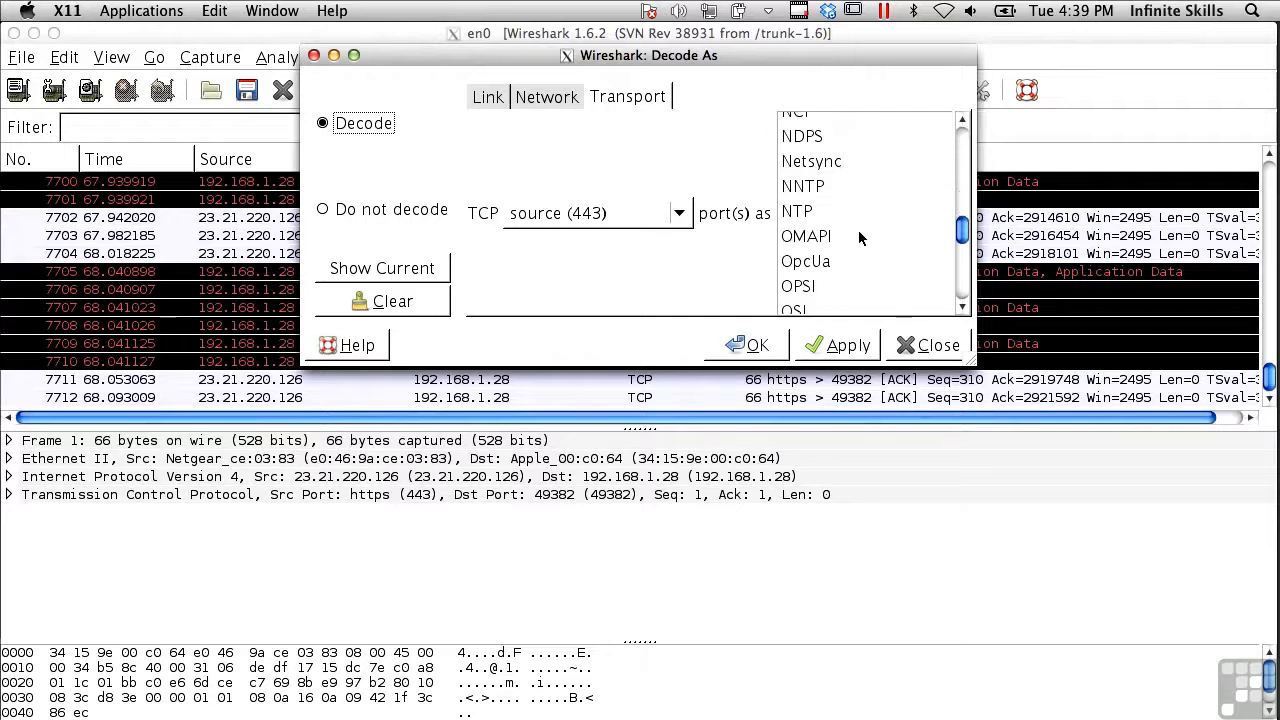
scroll(858, 237, "down", 10)
scroll(858, 237, "up", 3)
scroll(858, 230, "up", 15)
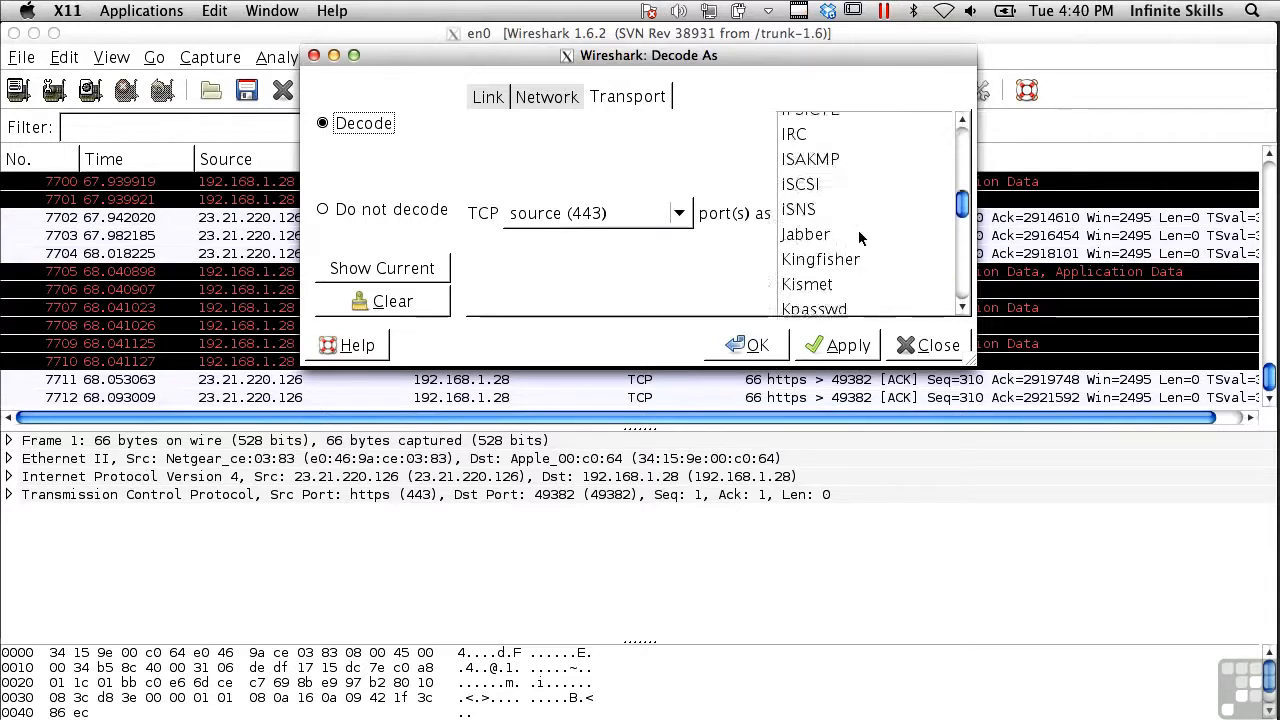
left_click(814, 157)
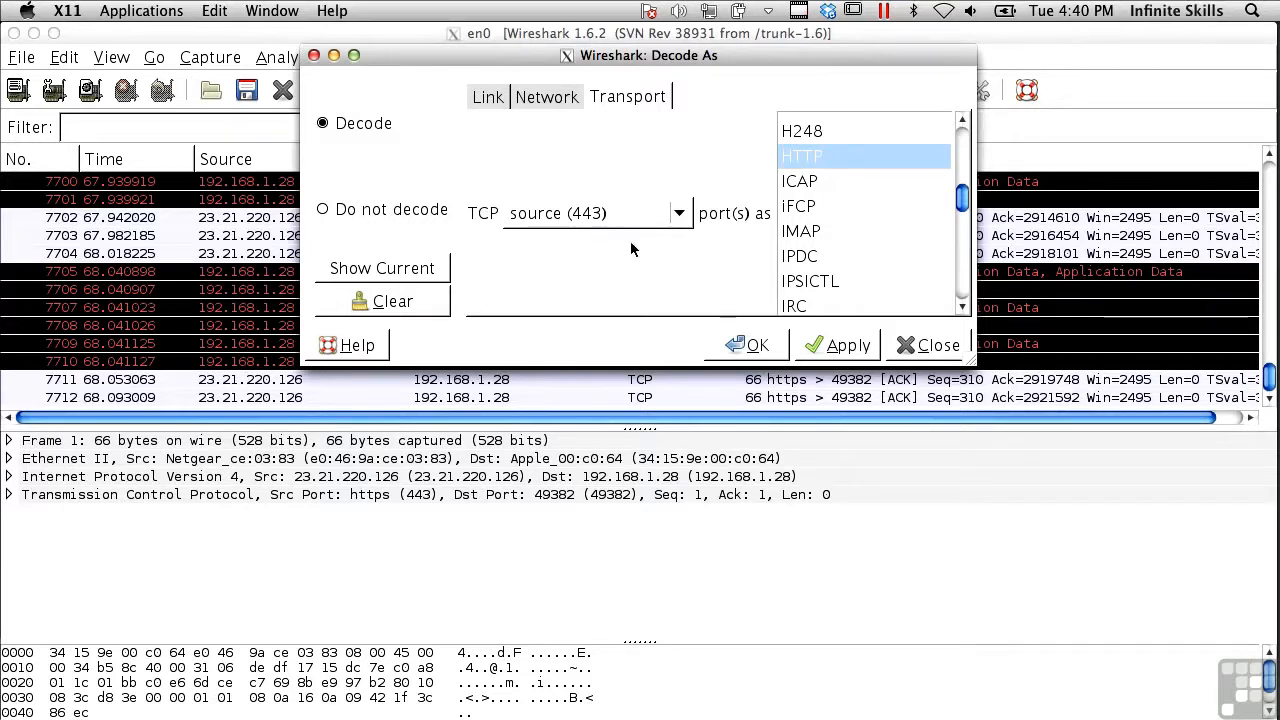
left_click(927, 346)
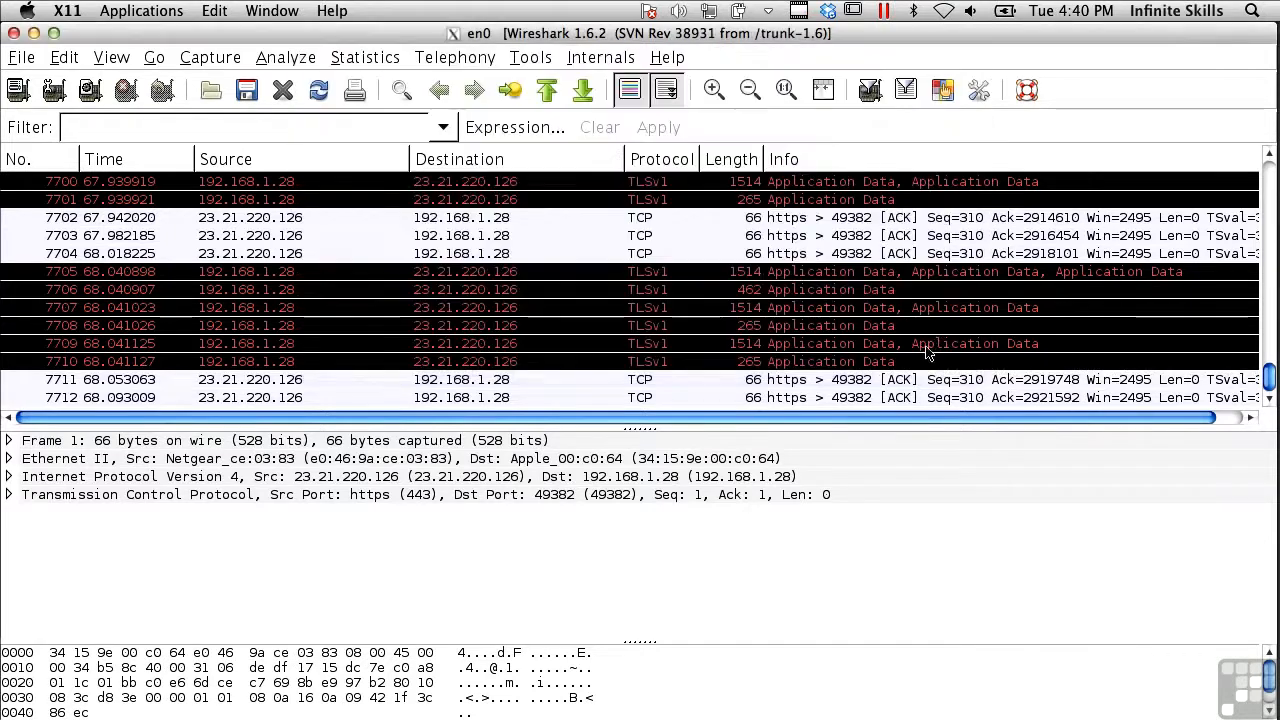
Expand the selected packet's Transmission Control Protocol details, scroll through them, and collapse them again
left_click(9, 495)
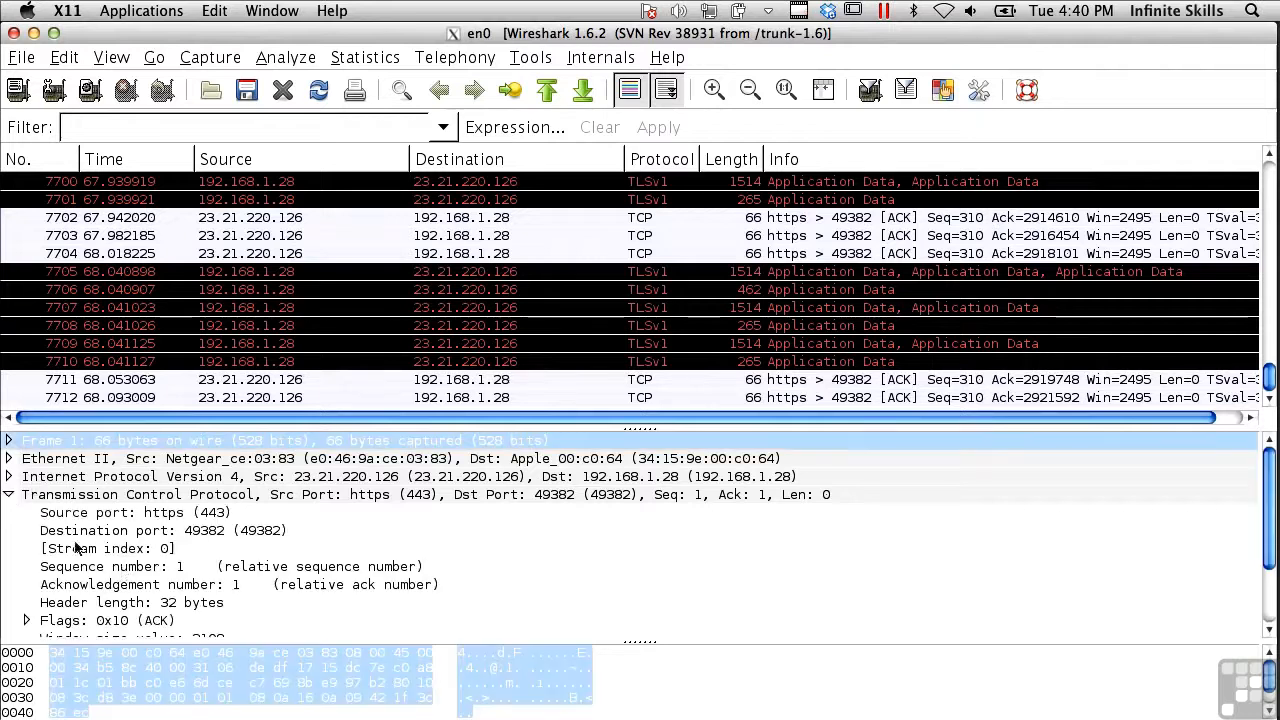
scroll(122, 573, "down", 3)
scroll(68, 594, "up", 3)
left_click(9, 494)
Apply the display filter http to the packet list
scroll(262, 349, "up", 11)
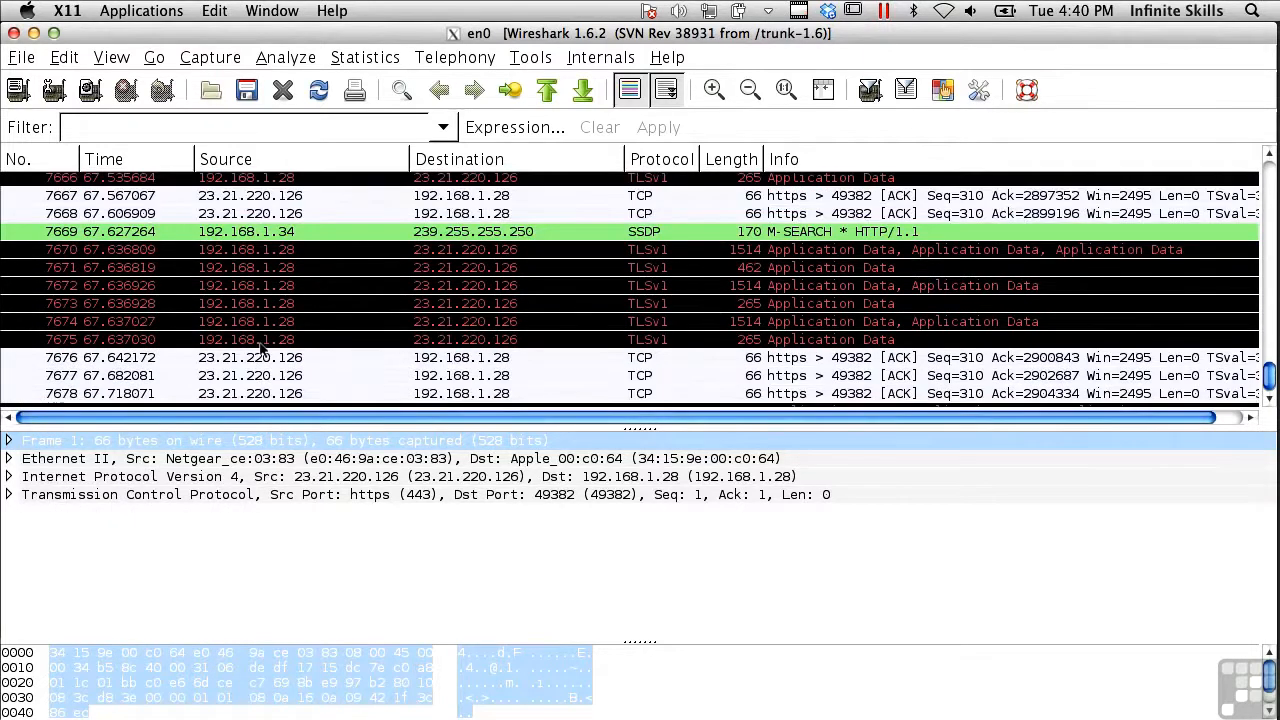
scroll(255, 349, "up", 4)
left_click(249, 131)
type("http")
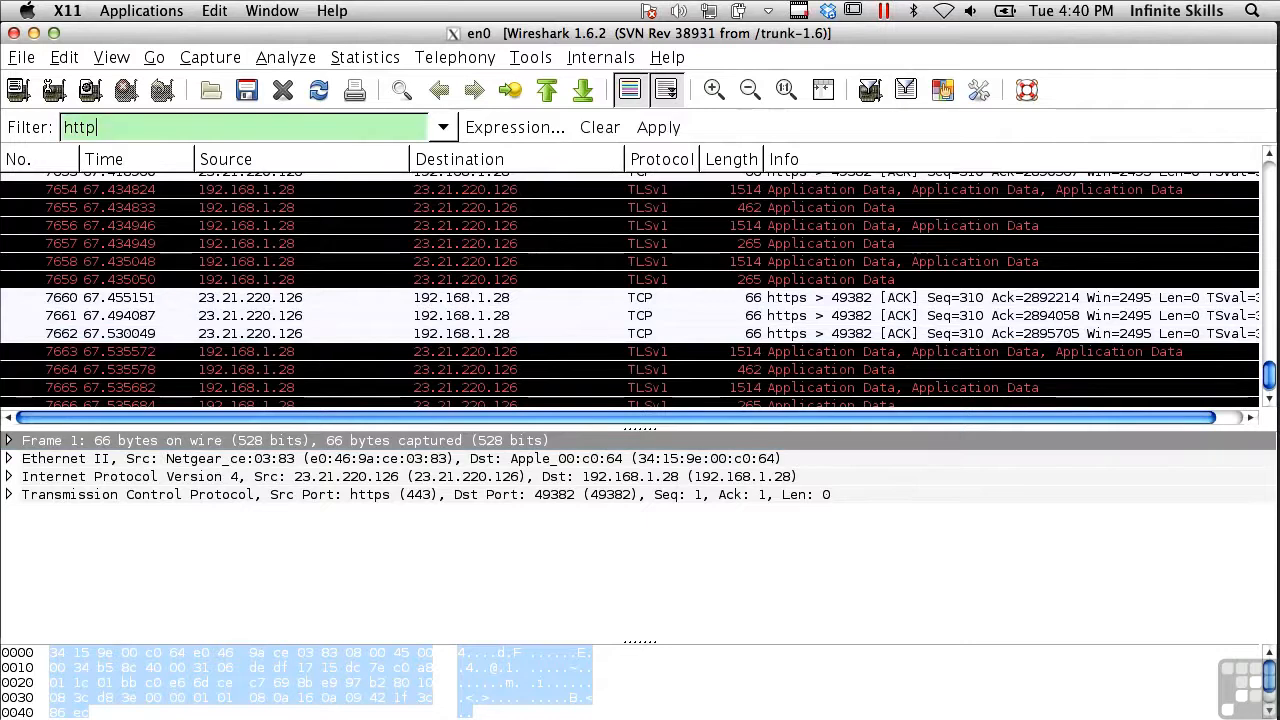
key("Return")
Select the GET request to en.wikipedia.org, packet 3444, and follow its TCP stream
scroll(507, 245, "down", 5)
left_click(507, 245)
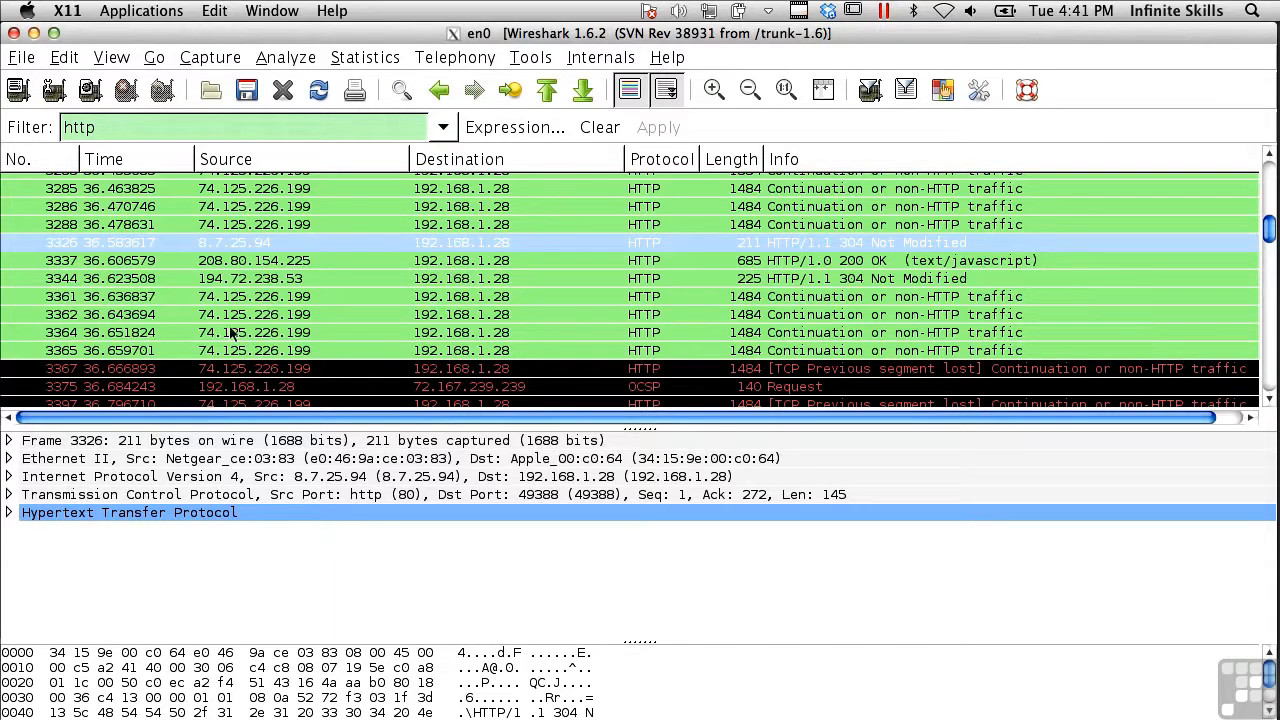
scroll(220, 290, "down", 5)
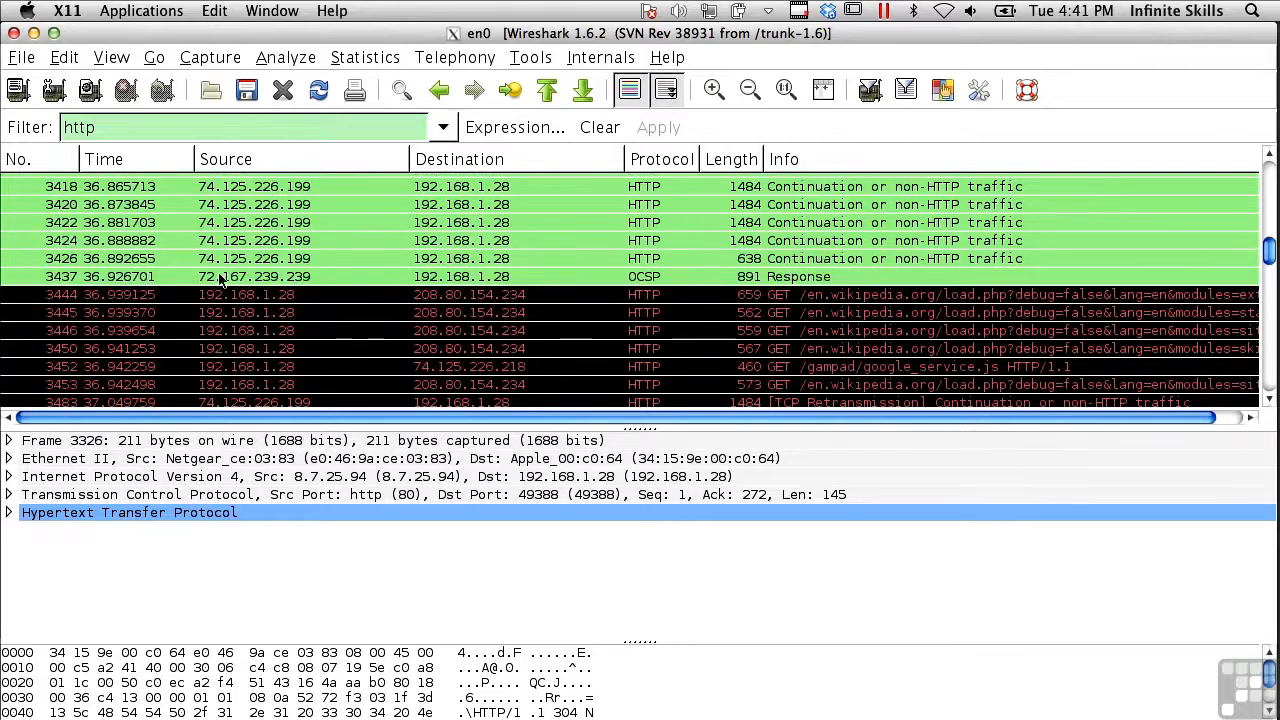
left_click(220, 294)
left_click(283, 58)
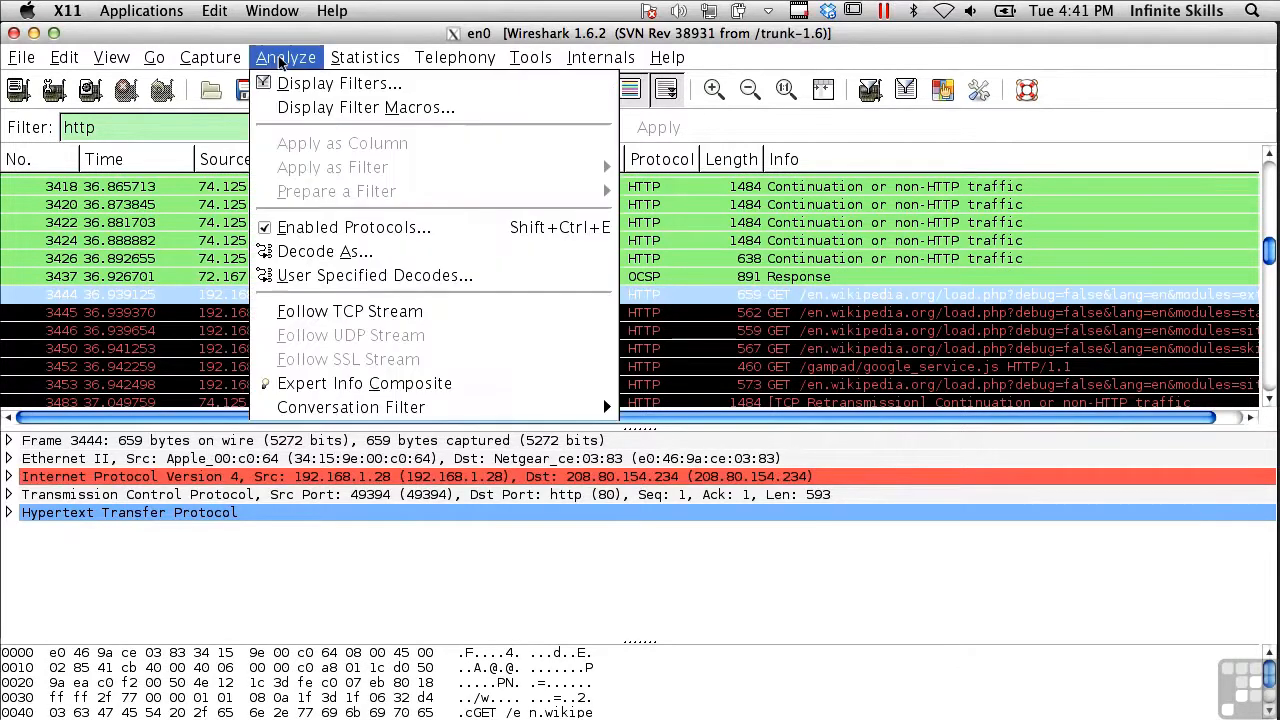
left_click(330, 313)
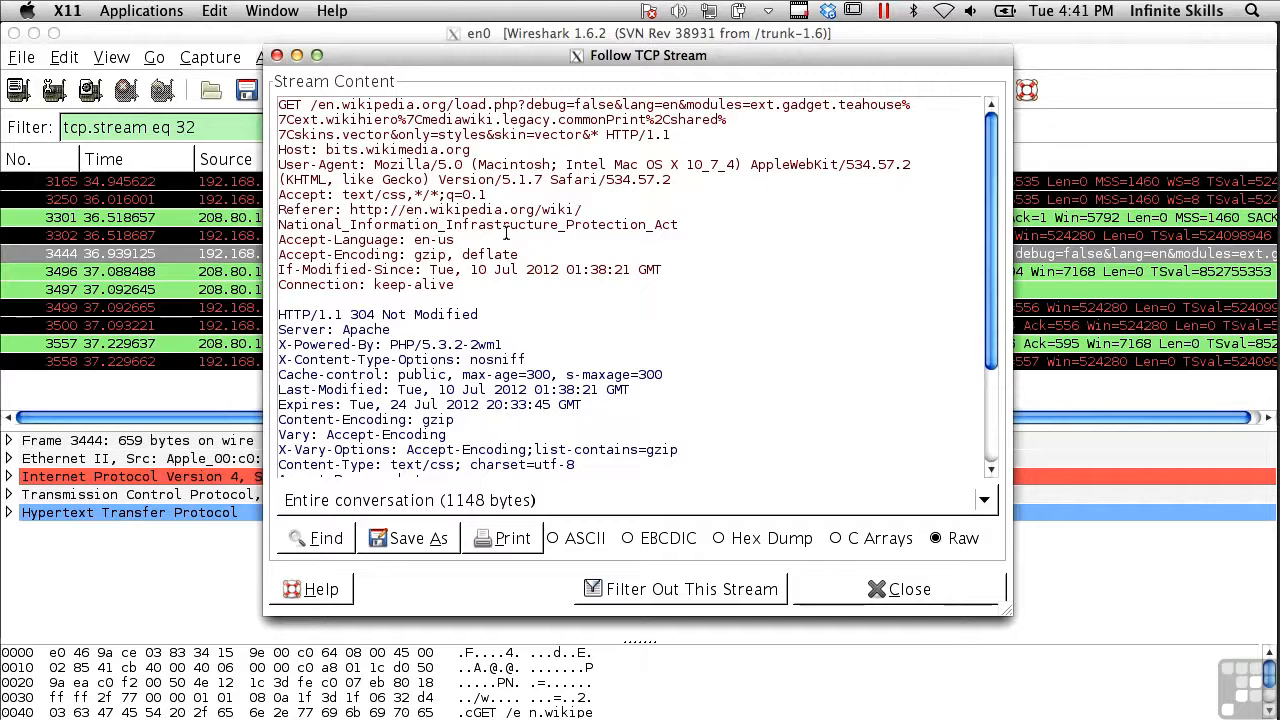
Switch the stream content display through ASCII, EBCDIC, Hex Dump and C Arrays, then back to Raw
scroll(506, 233, "down", 3)
scroll(506, 233, "up", 3)
left_click(571, 541)
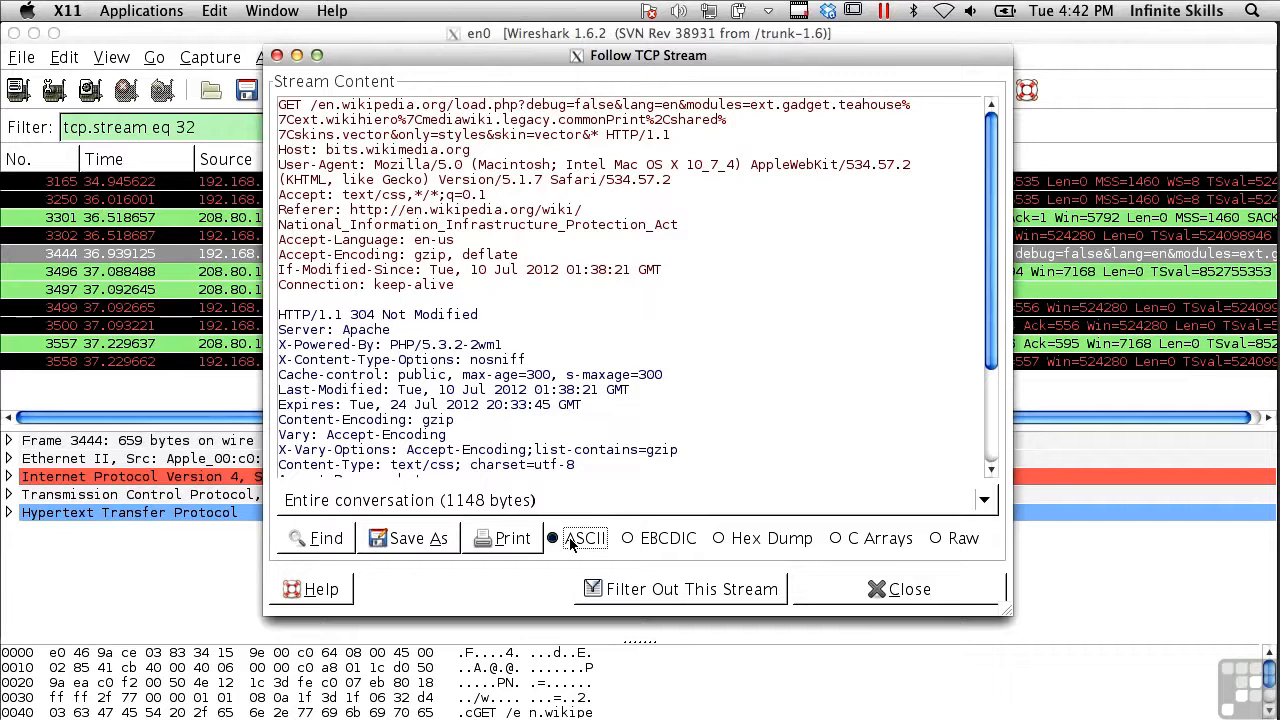
left_click(666, 540)
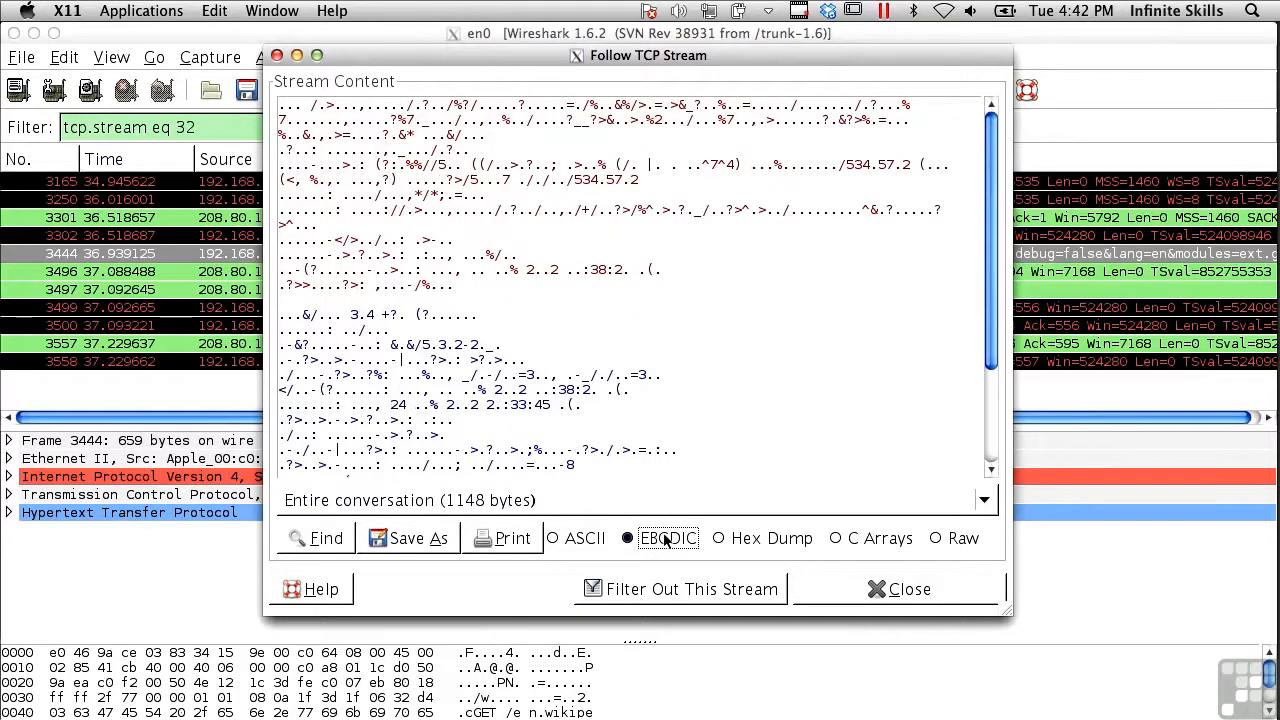
left_click(768, 540)
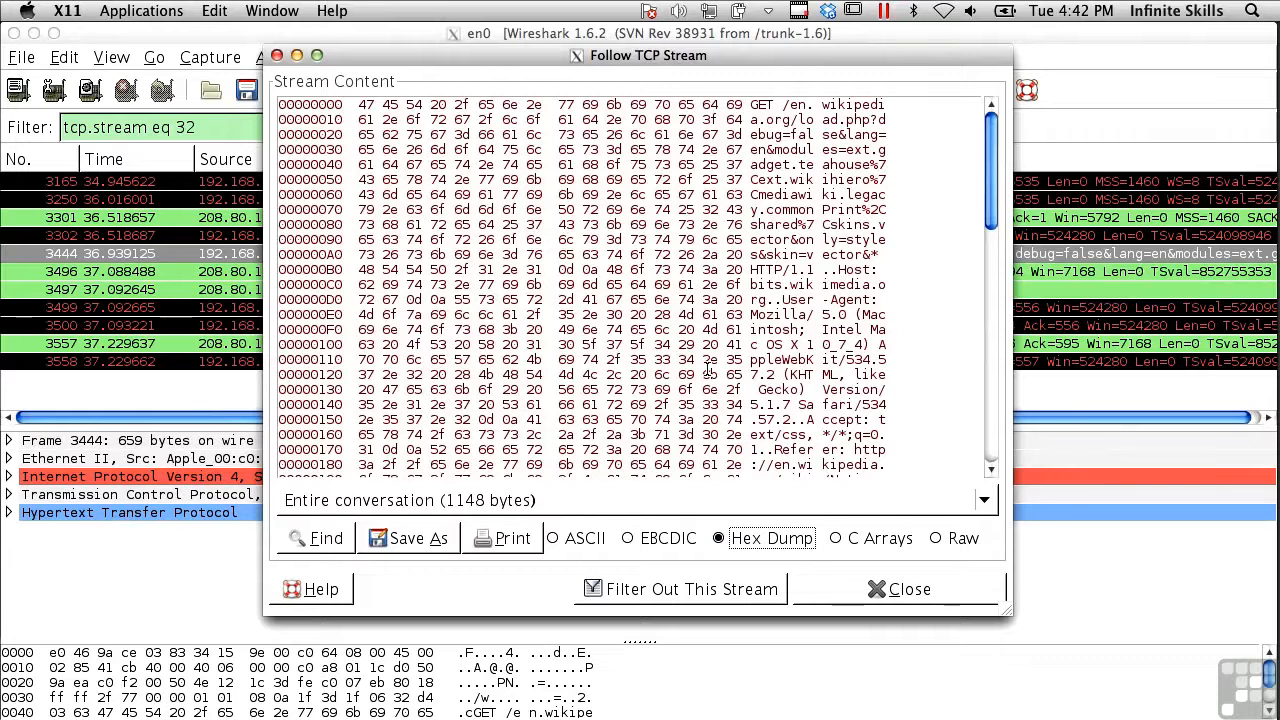
left_click(835, 539)
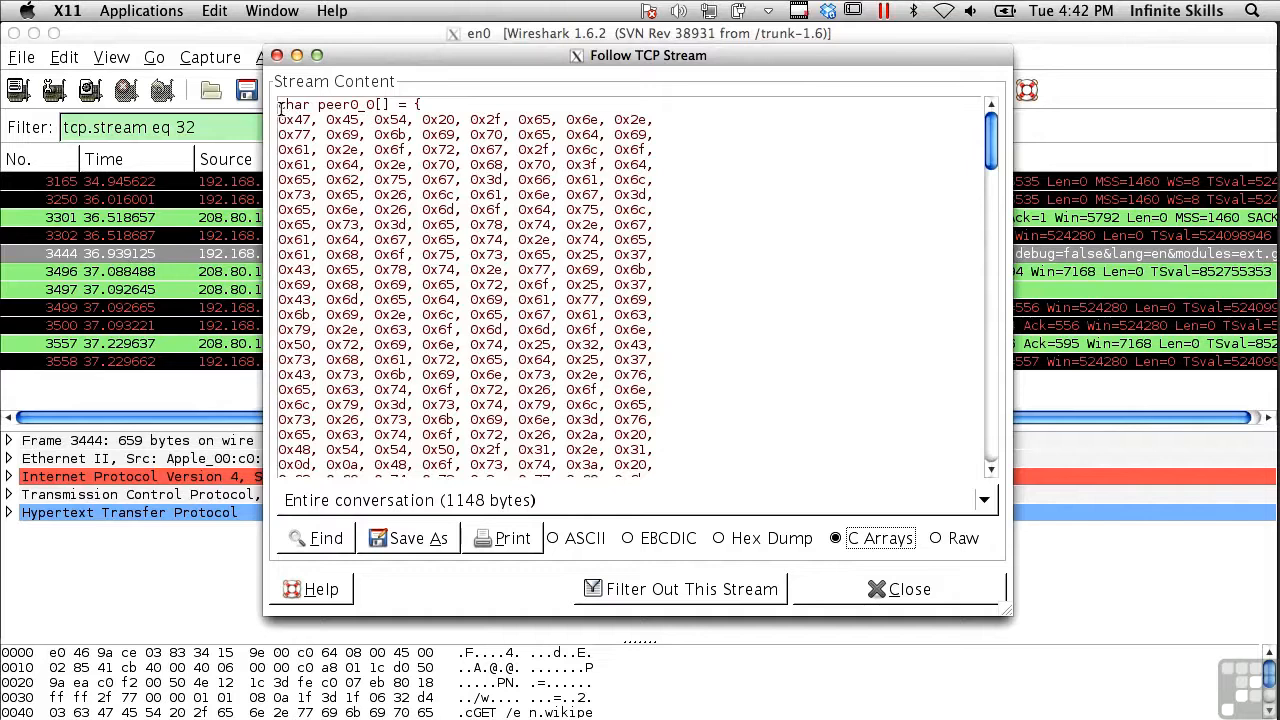
left_click(938, 538)
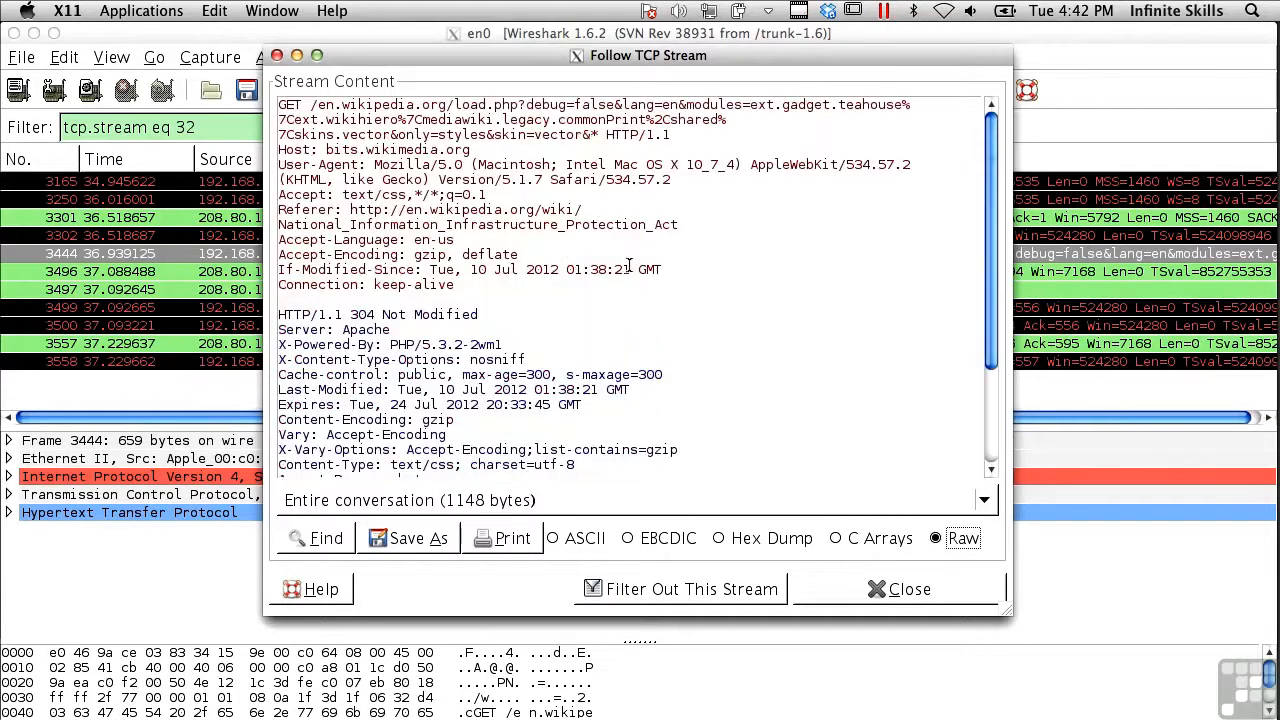
View the client-to-server and then server-to-client halves of the conversation, and close the Follow TCP Stream window
left_click(551, 504)
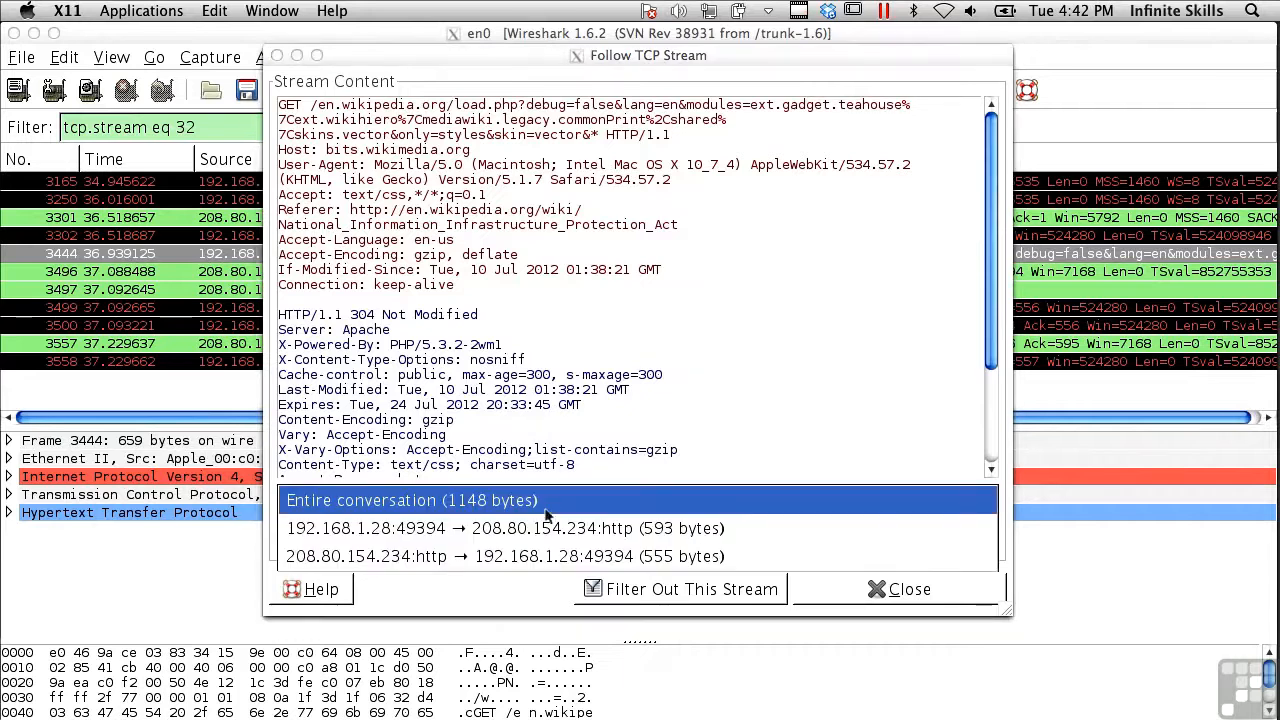
left_click(539, 530)
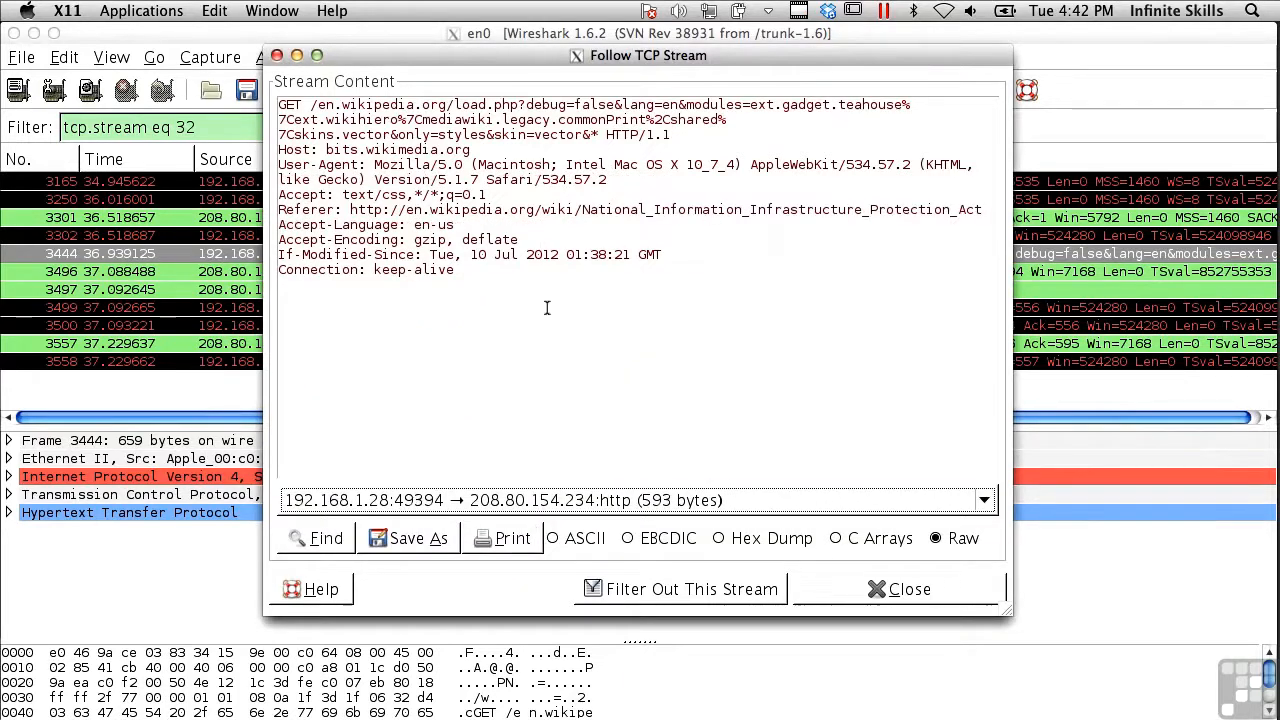
left_click(566, 500)
left_click(546, 531)
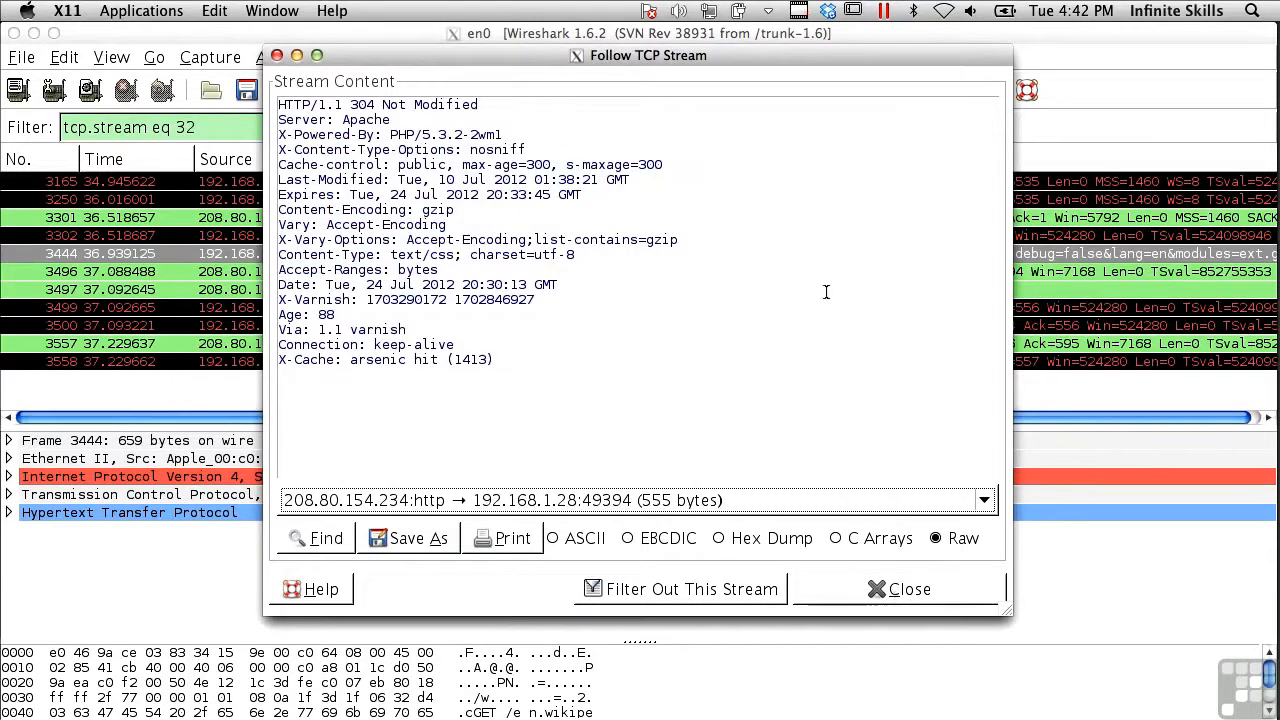
left_click(893, 589)
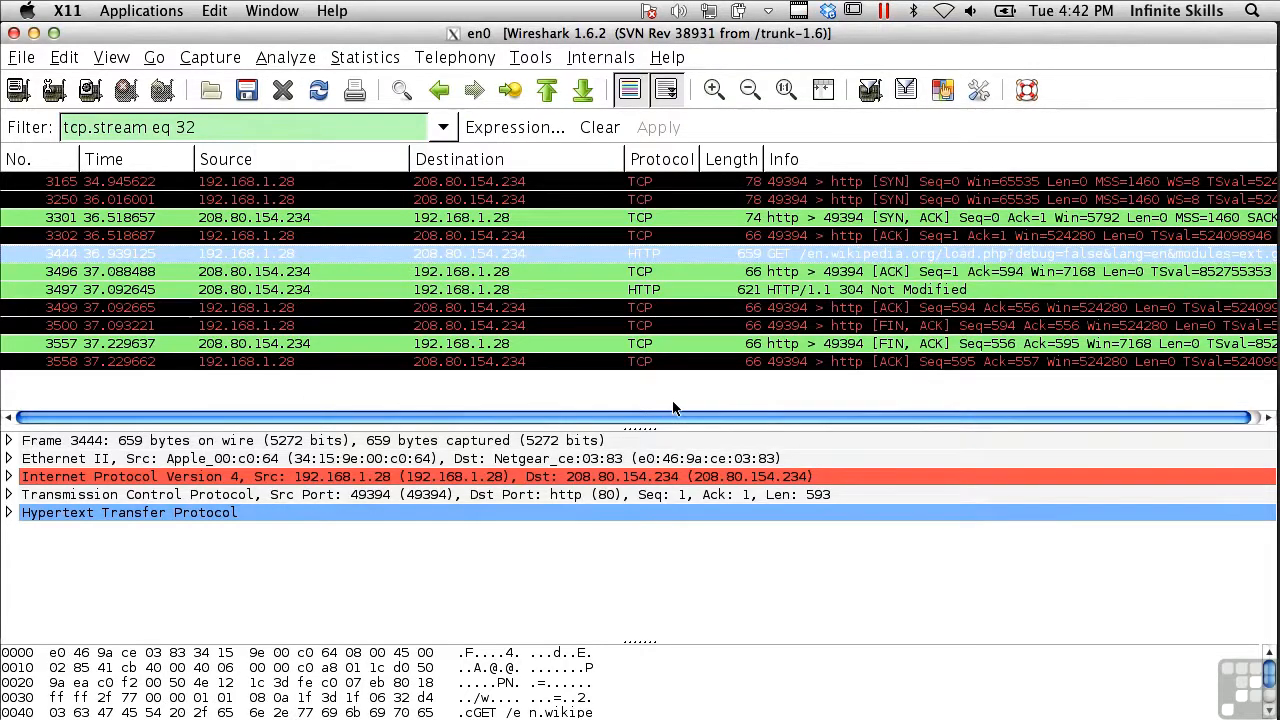